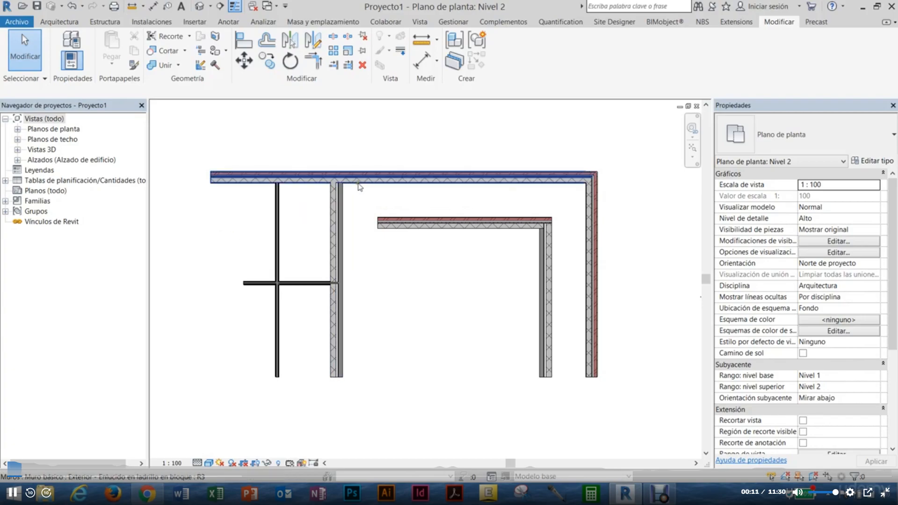
- Inspect the outer corner where the two Exterior - Enlucido en ladrillo en bloque walls join, selecting each wall in turn
scroll(602, 177, up, 2)
scroll(602, 177, up, 3)
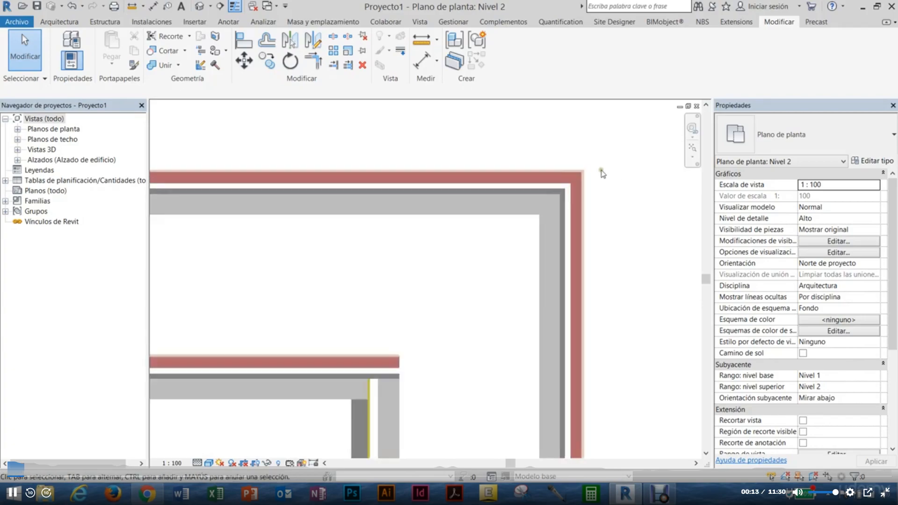
click(546, 285)
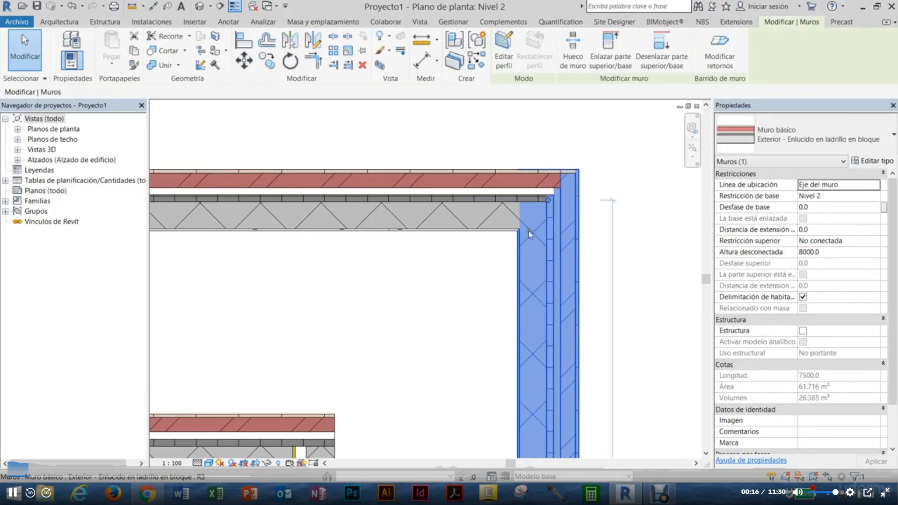
click(509, 187)
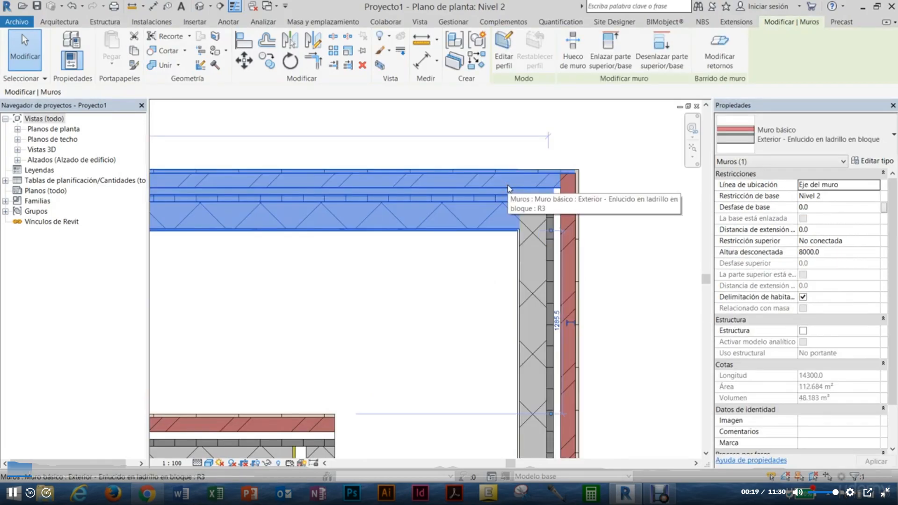
click(470, 259)
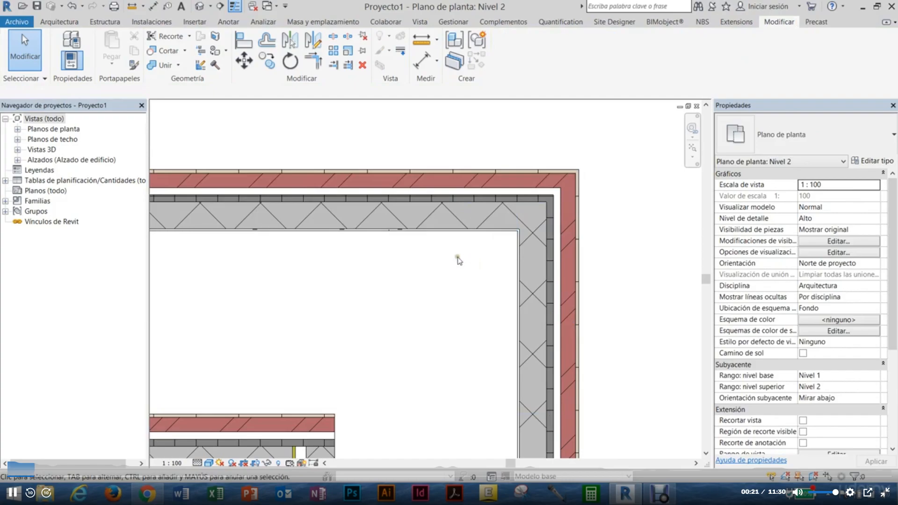
- Inspect the inner corner between the brick-faced wall and the Exterior - Bloque en entramado metálico wall, selecting each wall
middle_drag(365, 317, 501, 140)
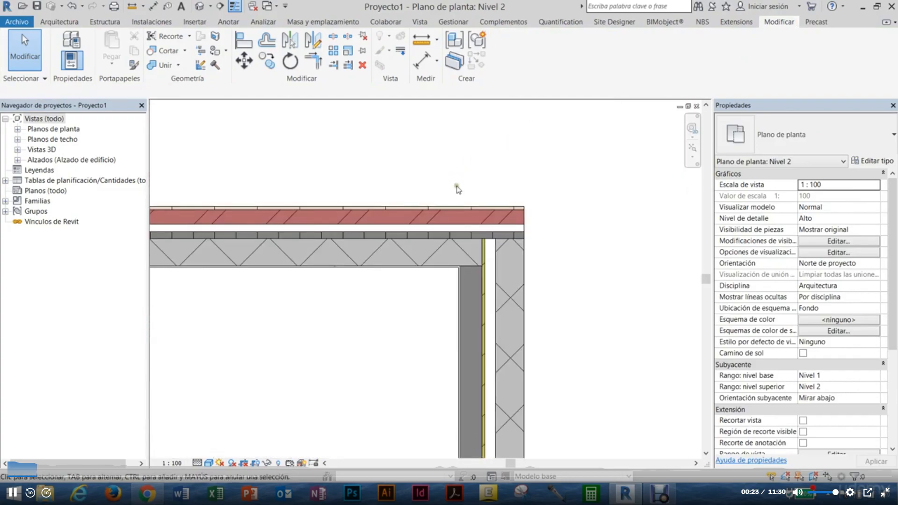
click(484, 339)
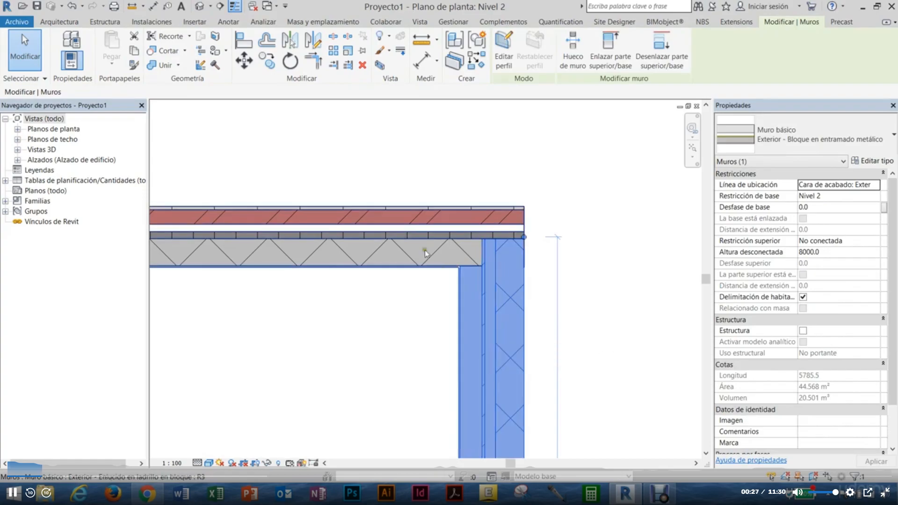
click(405, 234)
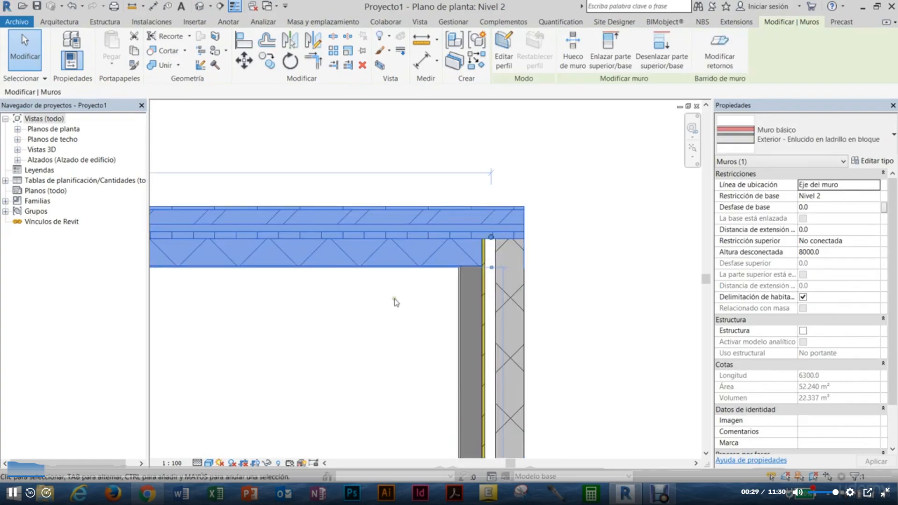
click(466, 359)
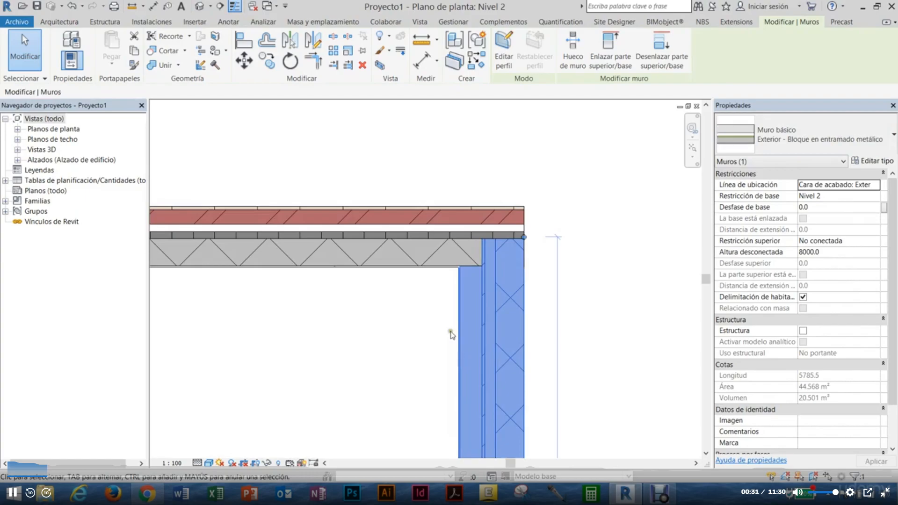
click(424, 350)
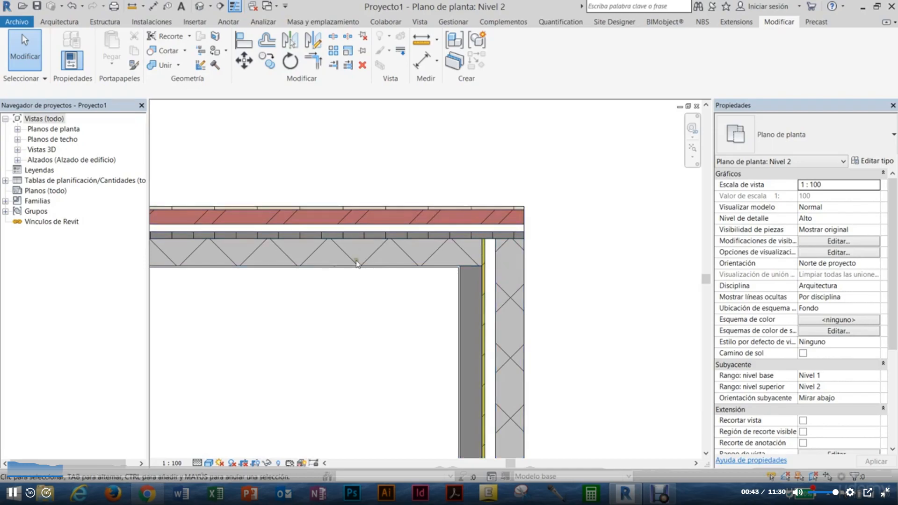
- Examine the crossing of the two interior partitions and the vertical partition's junction with the long brick-faced wall
scroll(353, 264, down, 3)
middle_drag(298, 321, 476, 187)
scroll(395, 260, down, 4)
middle_drag(333, 274, 486, 296)
scroll(335, 249, up, 6)
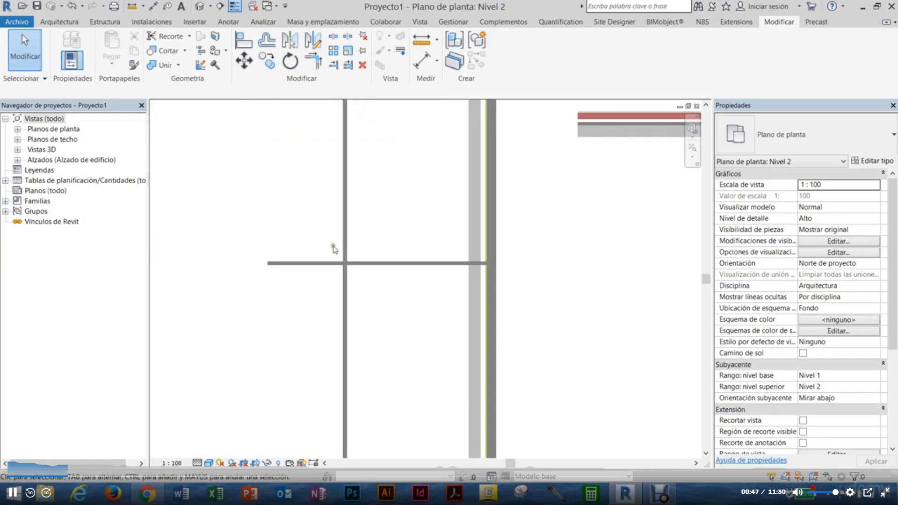
scroll(337, 311, up, 2)
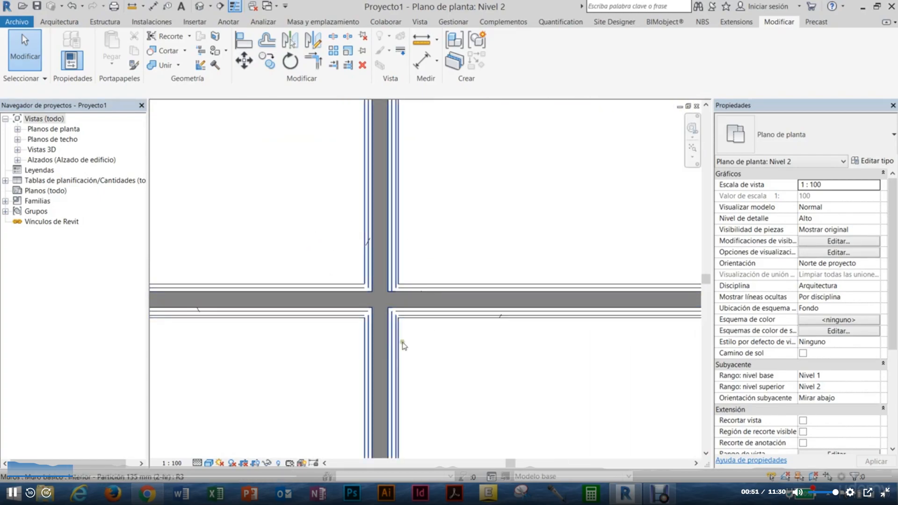
scroll(426, 277, up, 6)
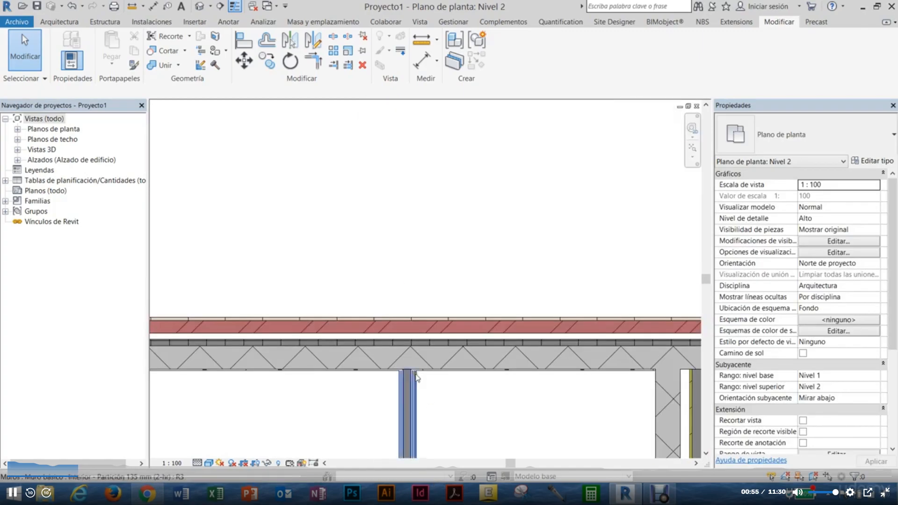
scroll(424, 383, up, 2)
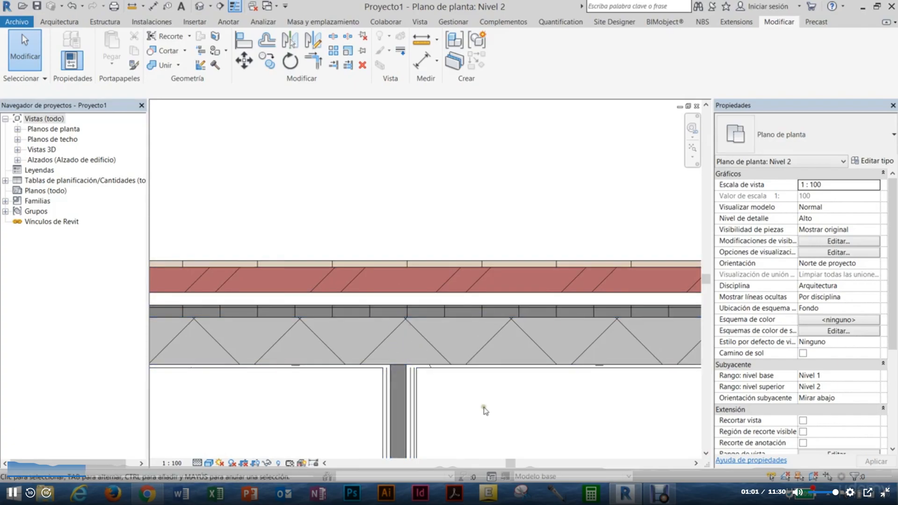
- Examine how the horizontal interior partition meets the layers of the vertical Exterior - Bloque en entramado metálico wall
scroll(487, 409, down, 3)
mouse_move(500, 405)
middle_down()
mouse_move(453, 251)
mouse_move(341, 143)
middle_up()
middle_drag(406, 379, 361, 182)
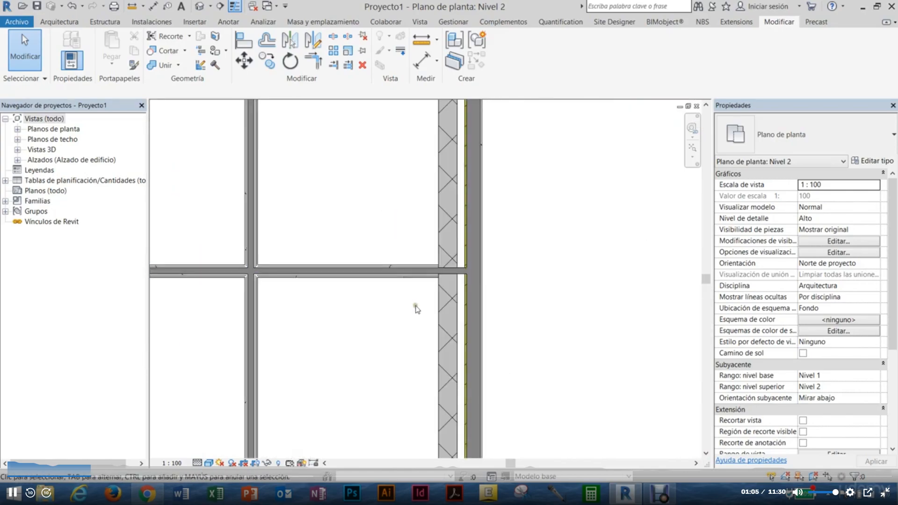
scroll(417, 308, up, 2)
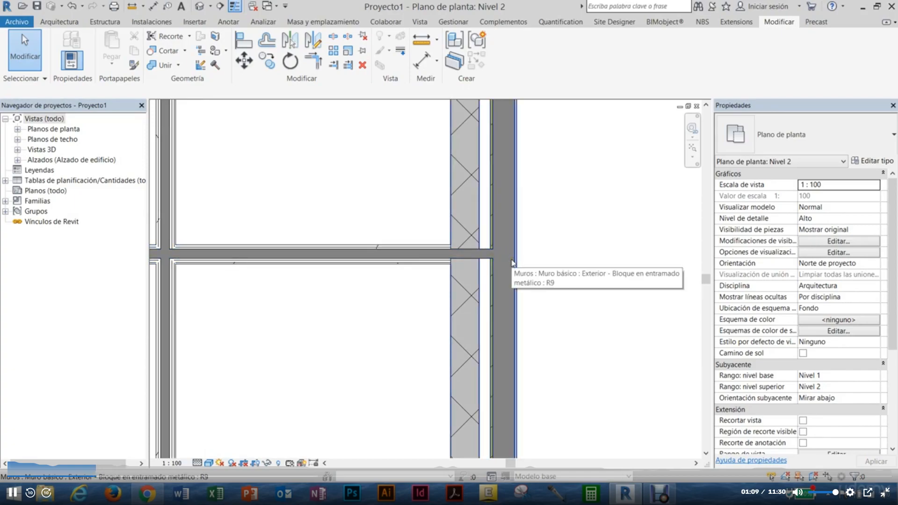
scroll(373, 176, down, 4)
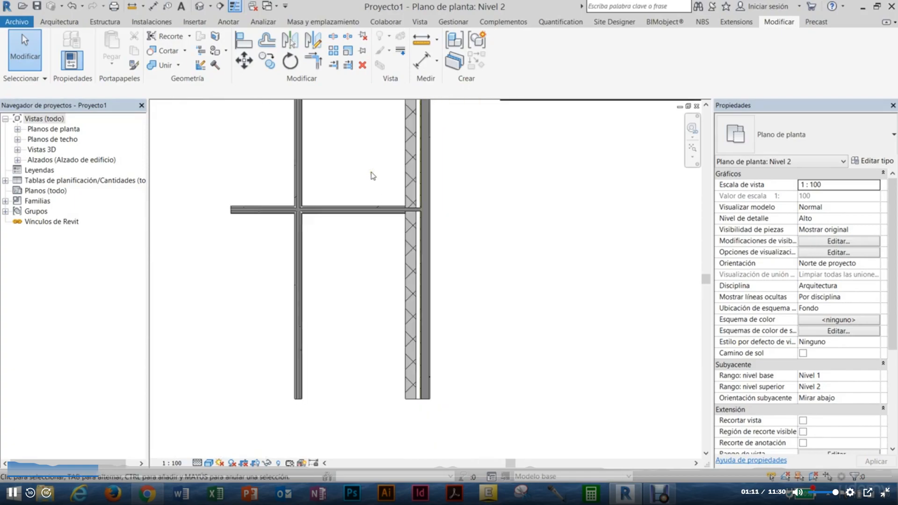
middle_drag(466, 168, 402, 291)
scroll(401, 276, down, 2)
middle_drag(461, 280, 395, 265)
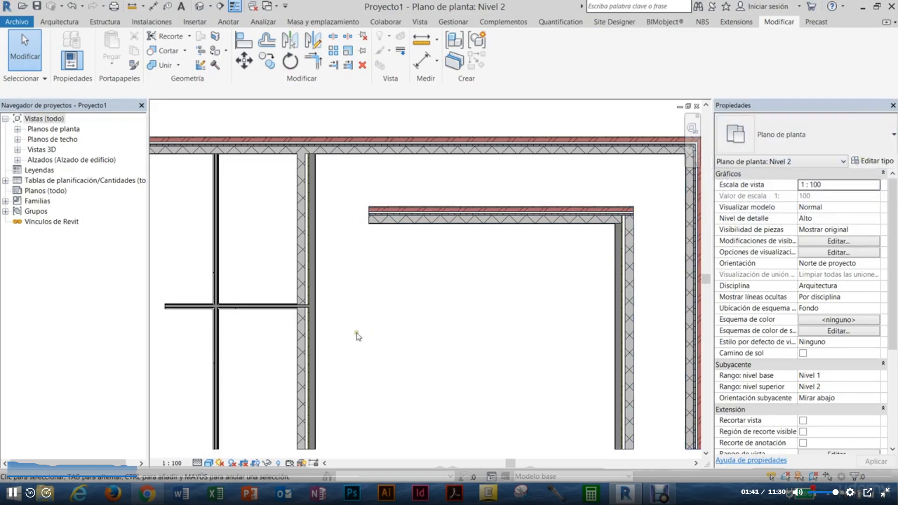
- Open the layer structure of the vertical Exterior - Bloque en entramado metálico wall type and make its full layer table readable
click(307, 293)
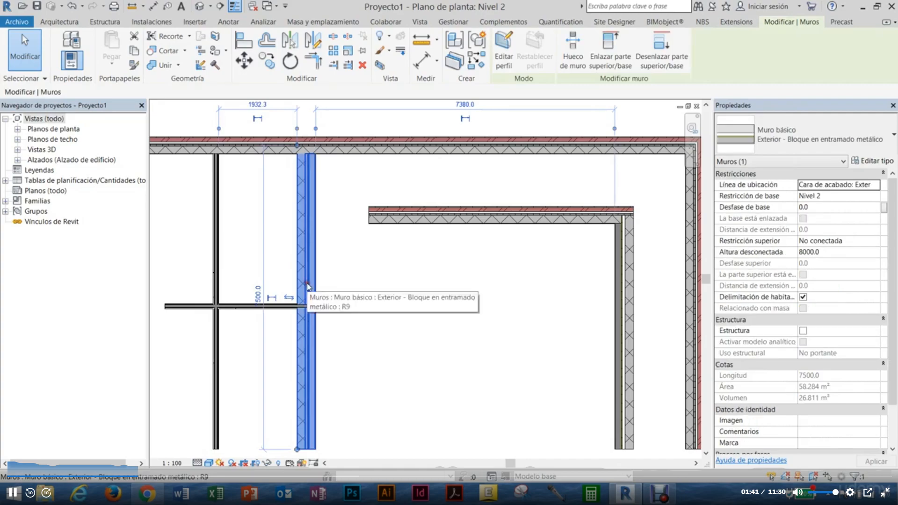
click(873, 162)
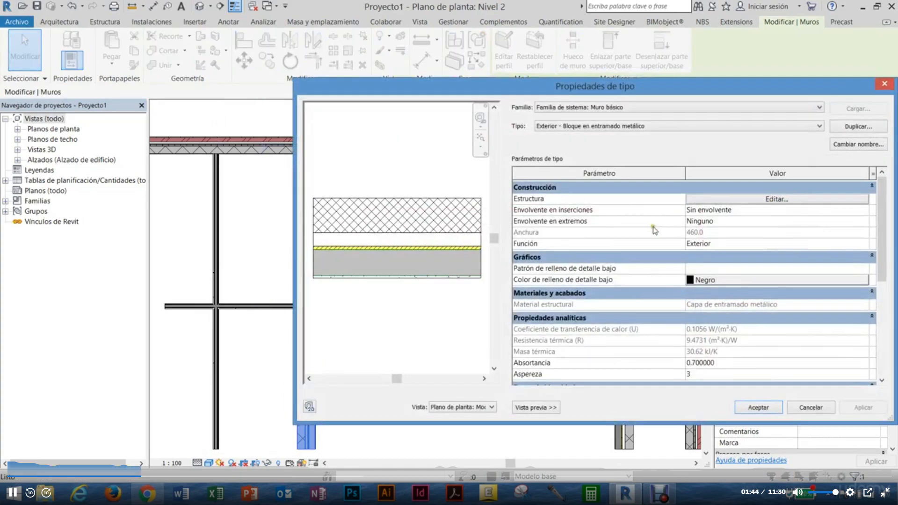
click(723, 201)
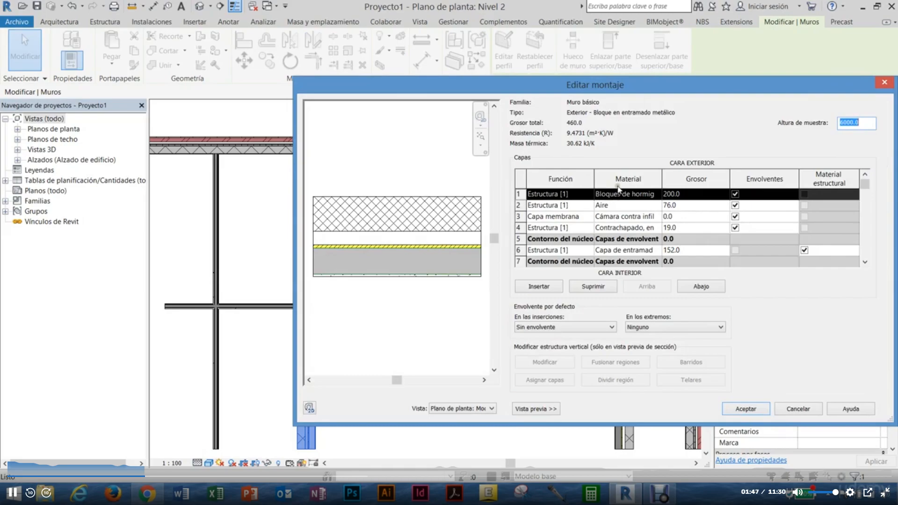
drag(662, 176, 682, 176)
drag(680, 77, 686, 17)
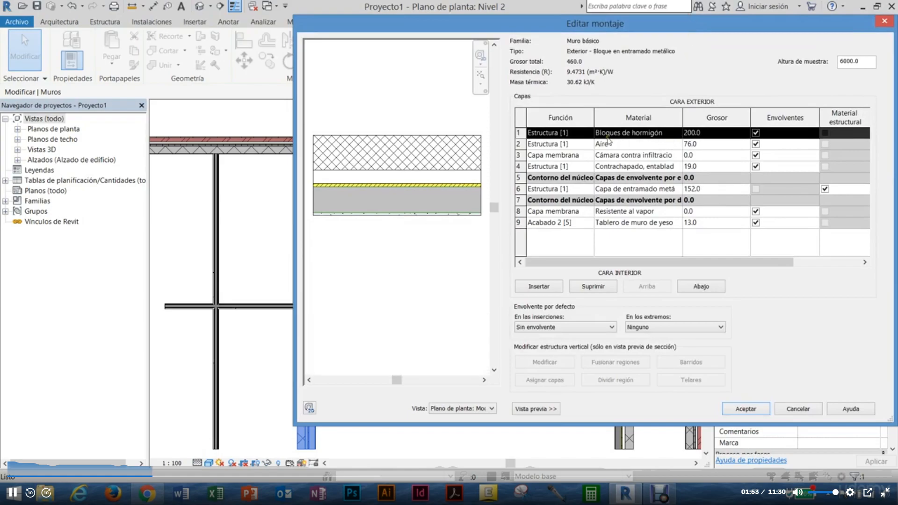
- Review the function options of the Bloques de hormigón layer, keep Estructura [1], and cancel out of the wall type settings
click(577, 134)
click(588, 134)
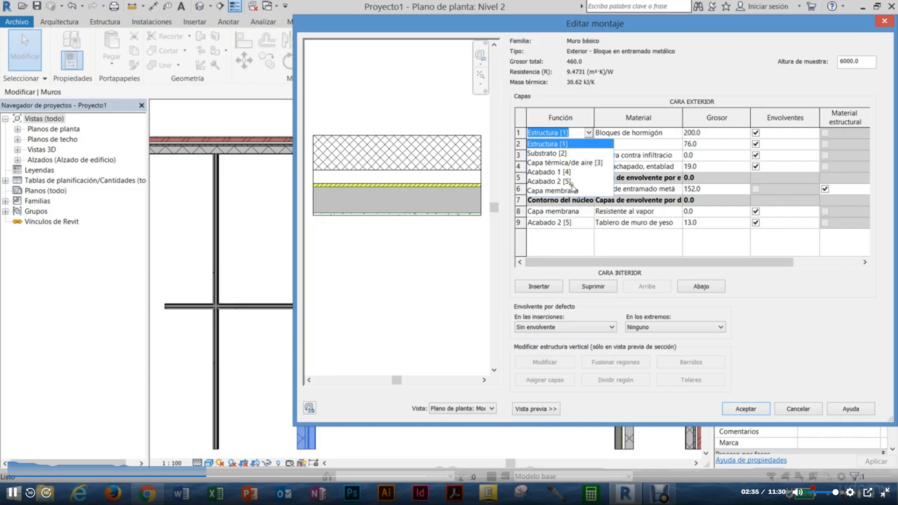
click(576, 145)
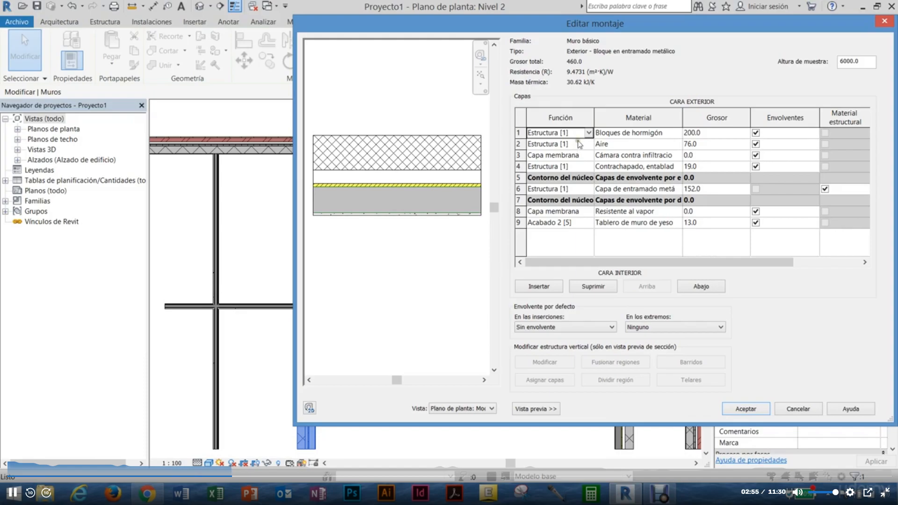
click(588, 133)
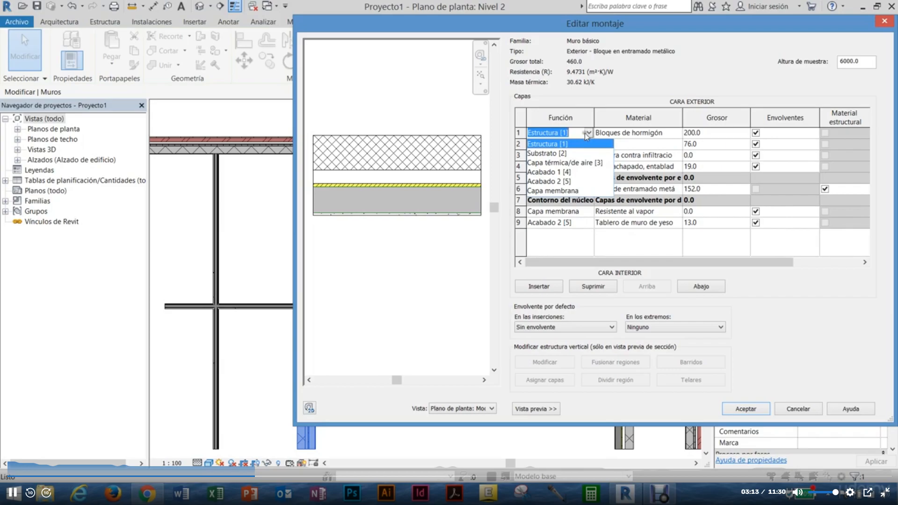
click(591, 100)
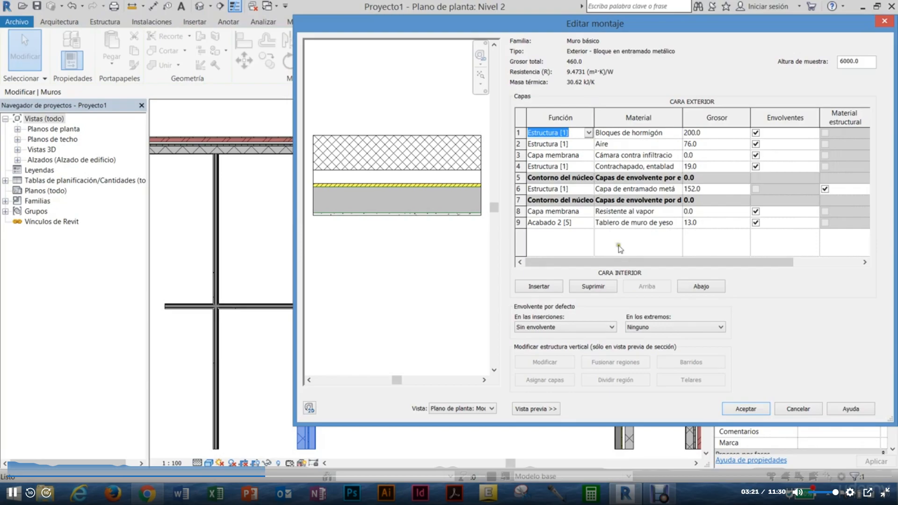
click(799, 409)
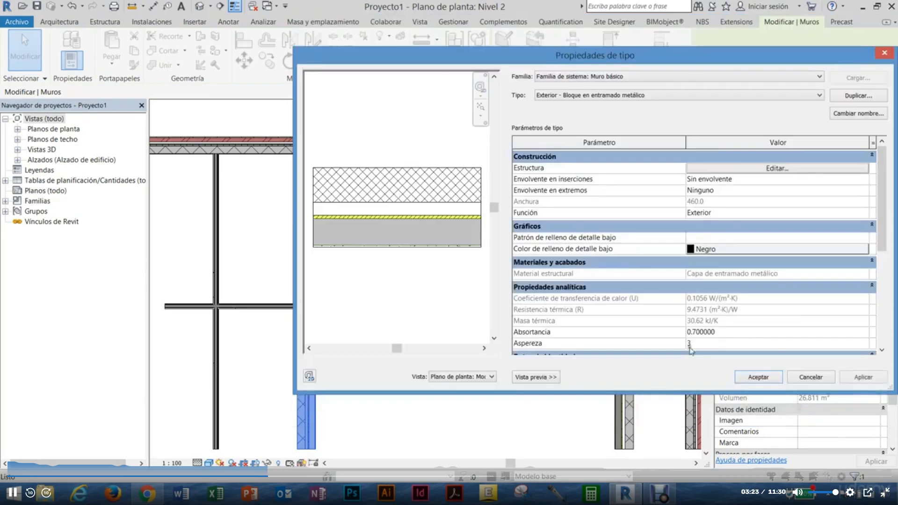
click(806, 376)
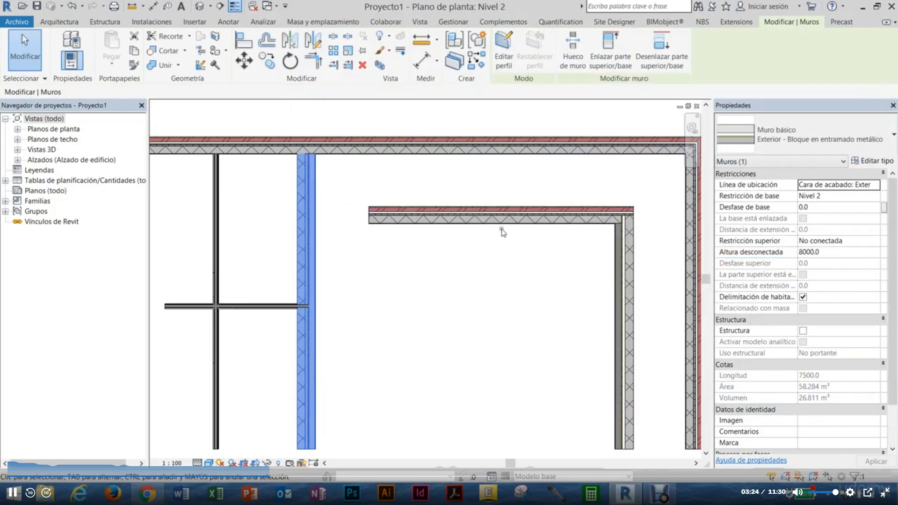
- Examine the block wall's layer joins with the long brick-faced wall and with the horizontal interior partition
click(365, 178)
scroll(301, 148, up, 3)
scroll(299, 148, up, 5)
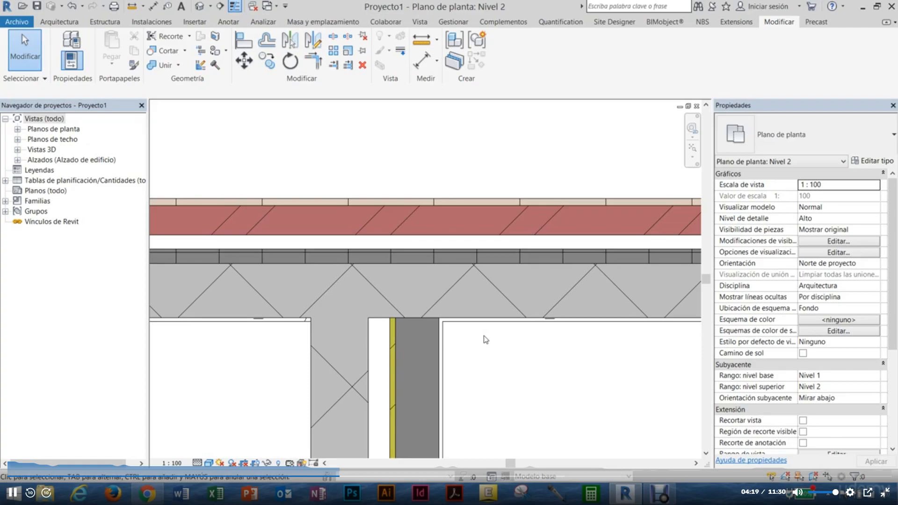
scroll(489, 339, down, 3)
middle_drag(514, 376, 491, 295)
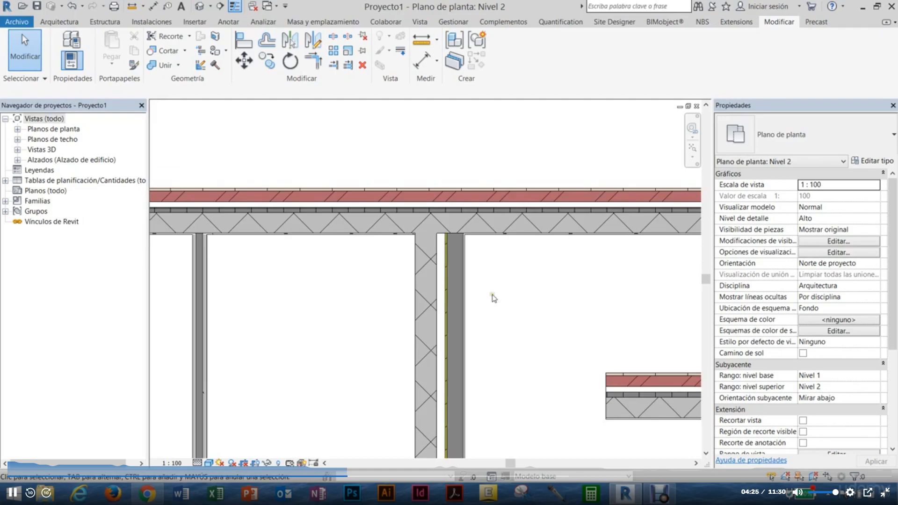
scroll(506, 365, down, 1)
middle_drag(505, 365, 513, 158)
mouse_move(504, 343)
middle_down()
mouse_move(506, 319)
mouse_move(486, 280)
middle_up()
scroll(462, 353, up, 3)
scroll(459, 342, up, 1)
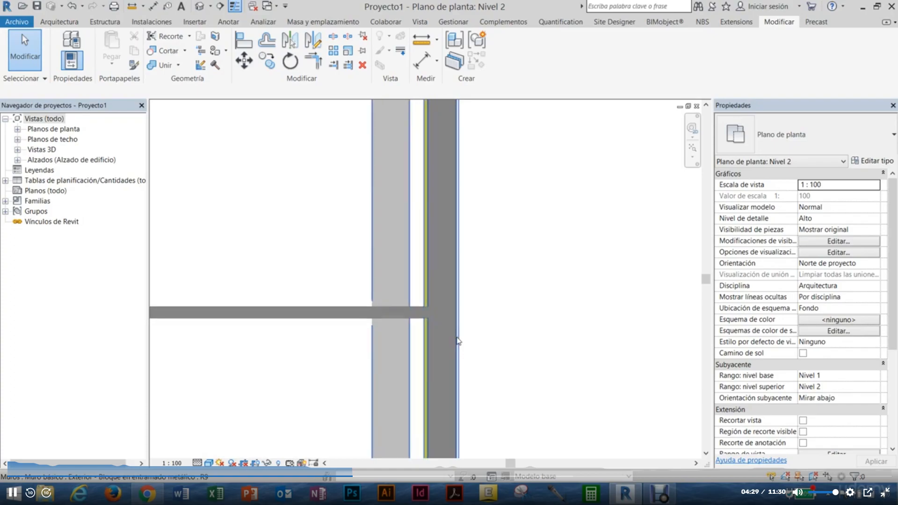
- Review all layer functions and materials in the block wall type's structure, and cancel without changing the type
click(456, 244)
click(872, 161)
click(753, 169)
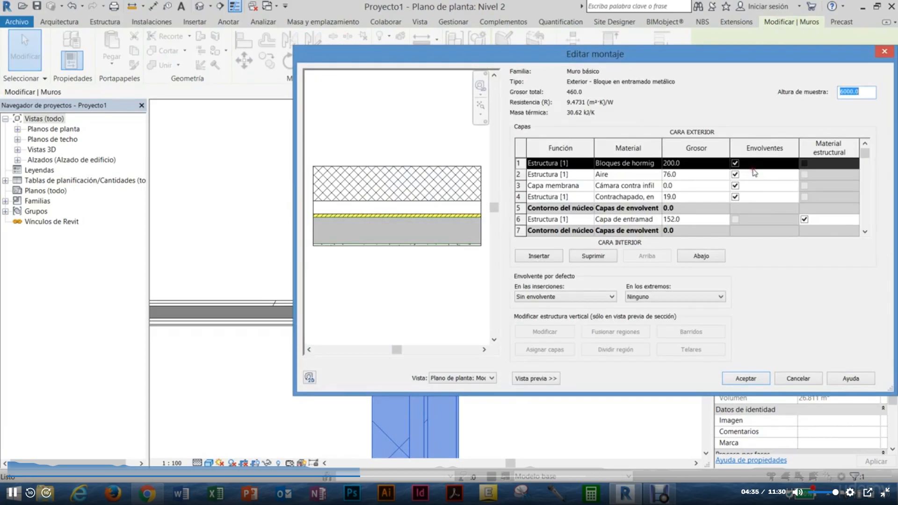
drag(664, 395, 664, 463)
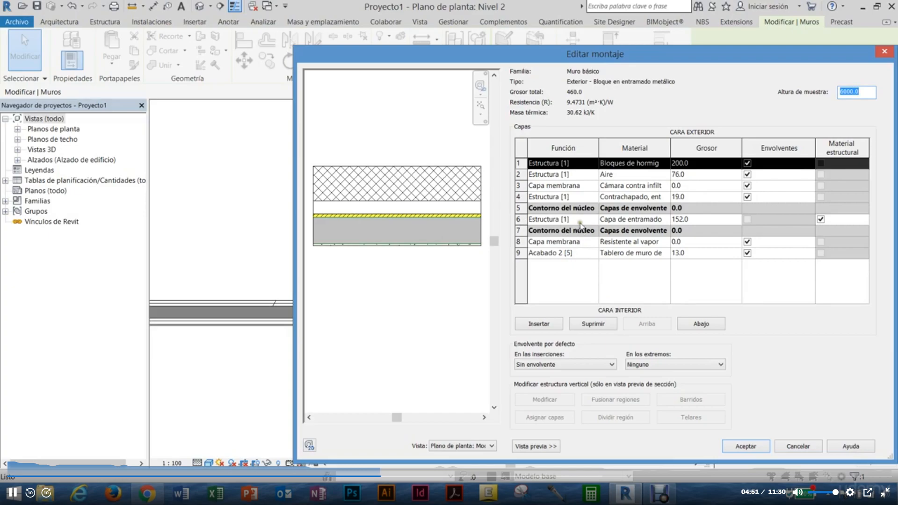
drag(671, 154, 703, 154)
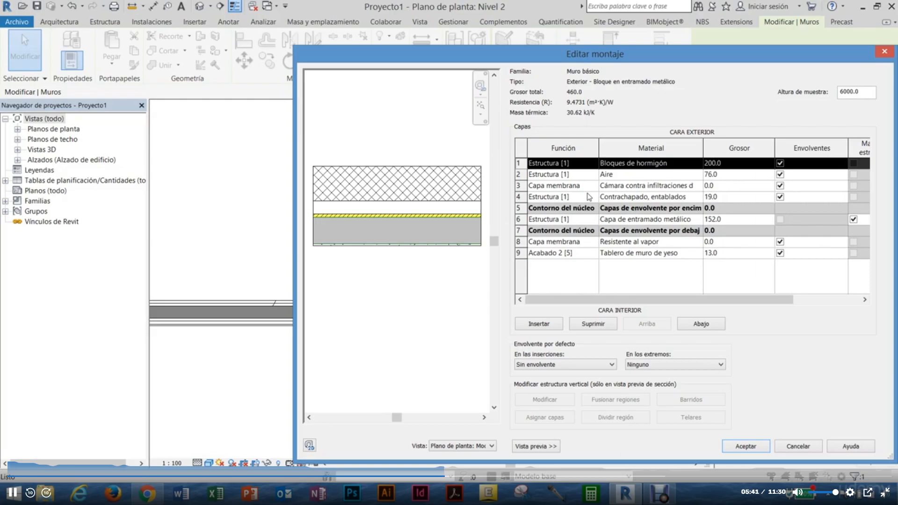
click(794, 446)
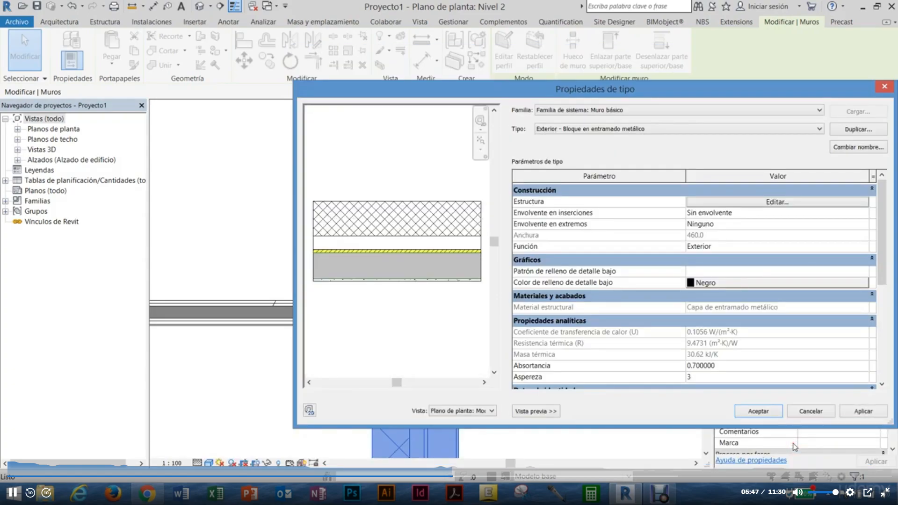
click(811, 411)
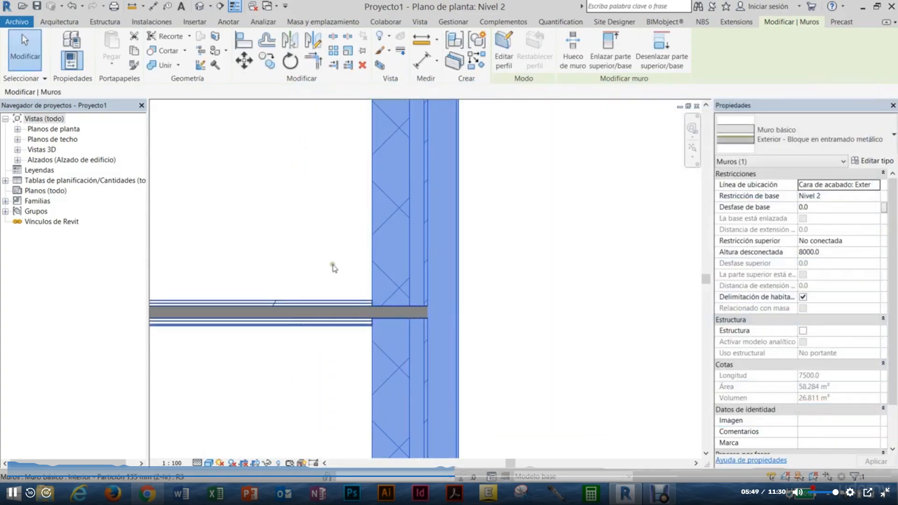
- Examine the layer join between the horizontal 135 mm interior partition and the vertical block wall, highlighting each wall in turn
click(280, 368)
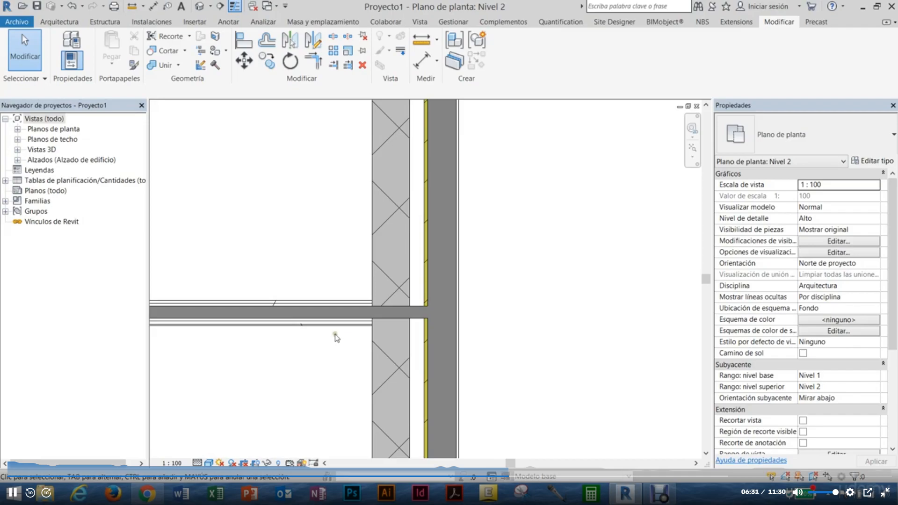
scroll(393, 299, down, 1)
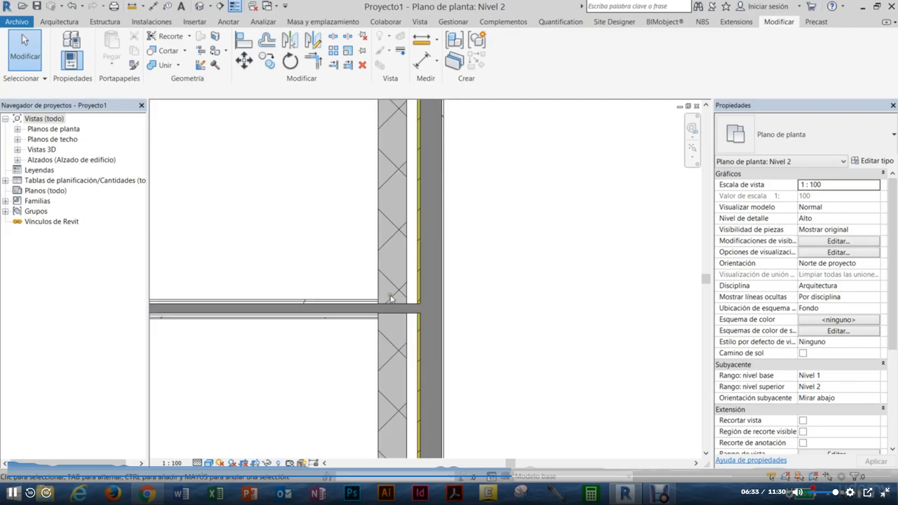
click(347, 310)
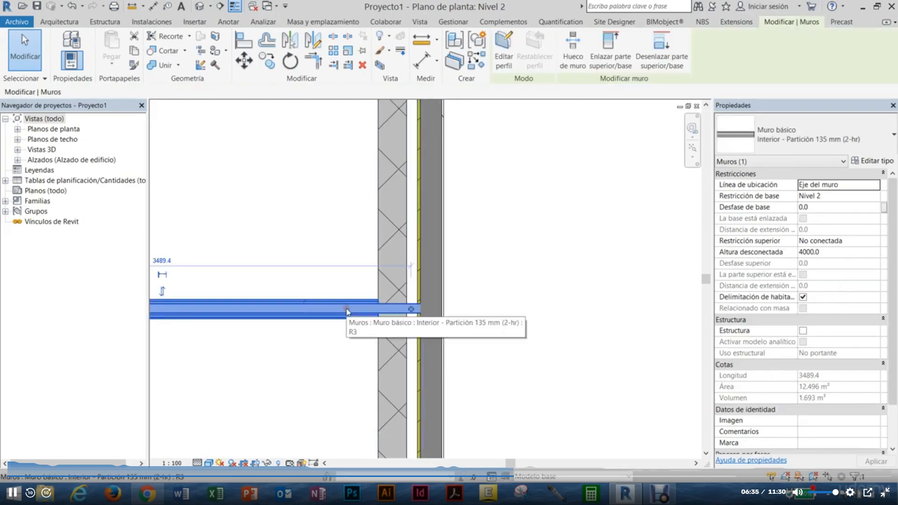
click(349, 341)
click(354, 315)
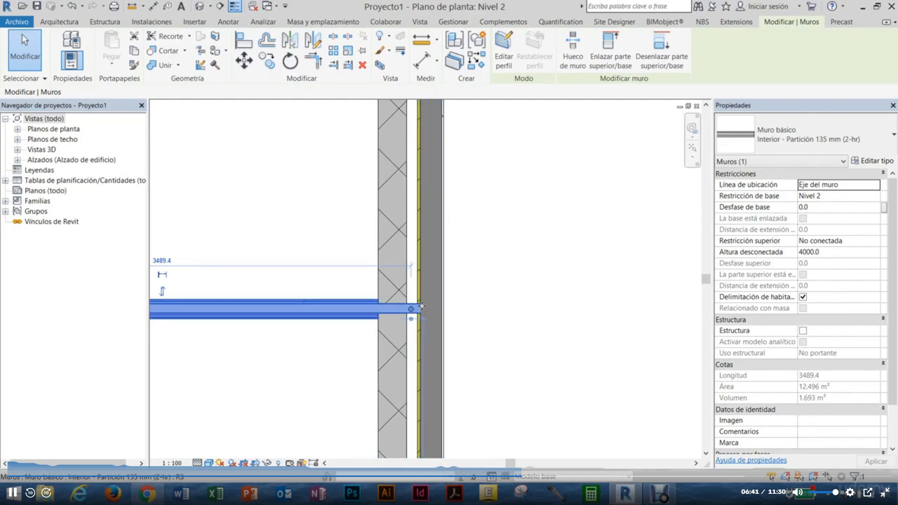
click(453, 316)
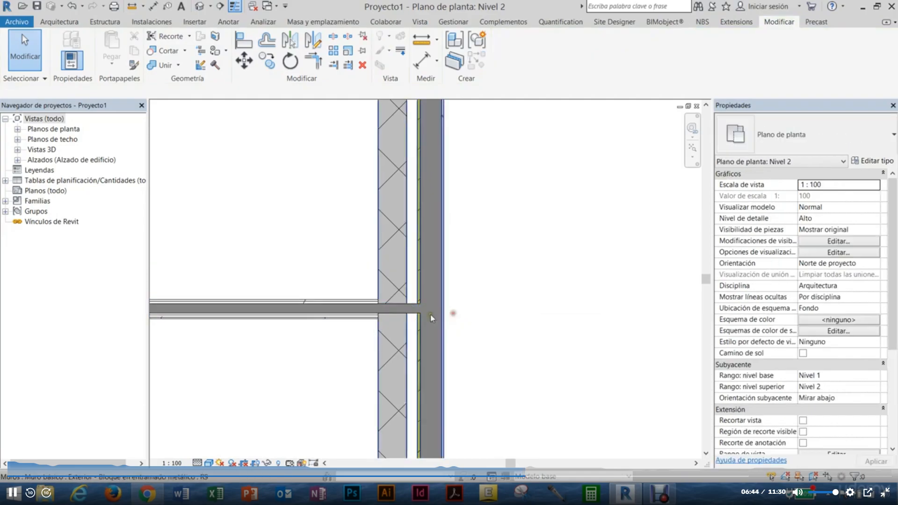
click(389, 314)
scroll(390, 314, up, 3)
key(Escape)
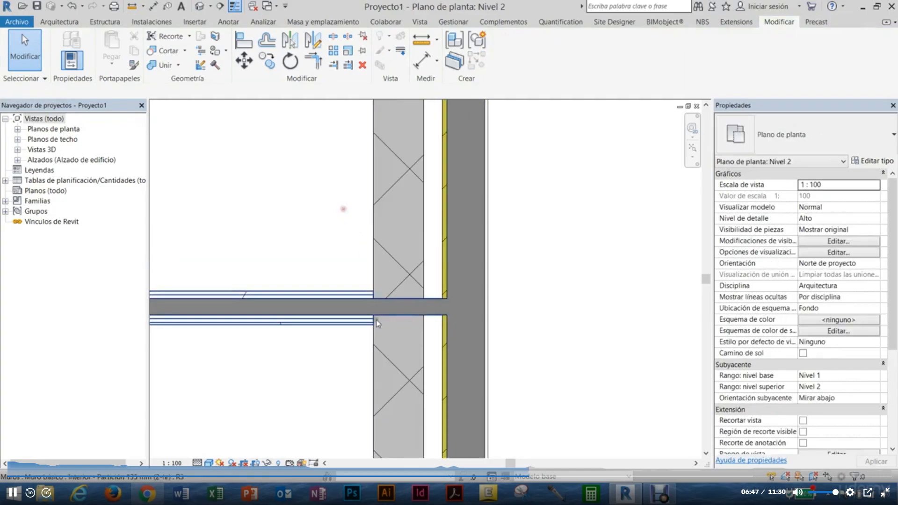
scroll(378, 324, up, 3)
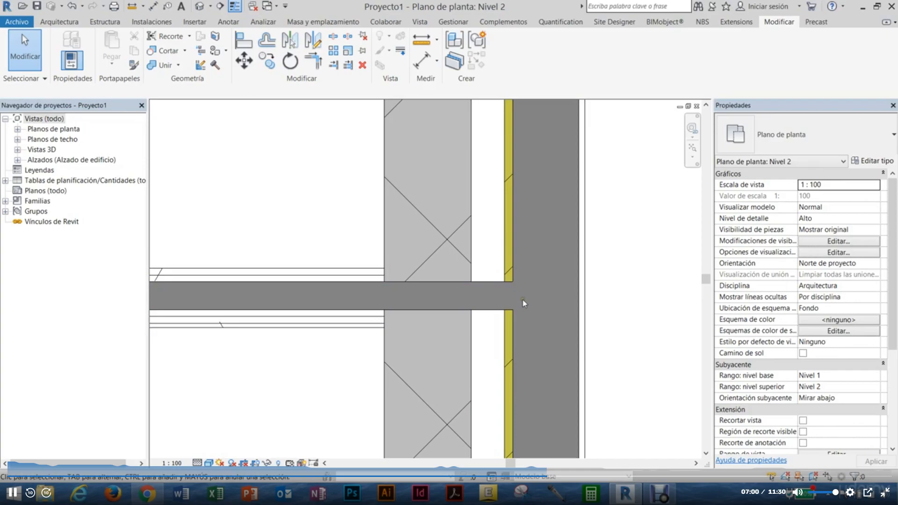
click(483, 299)
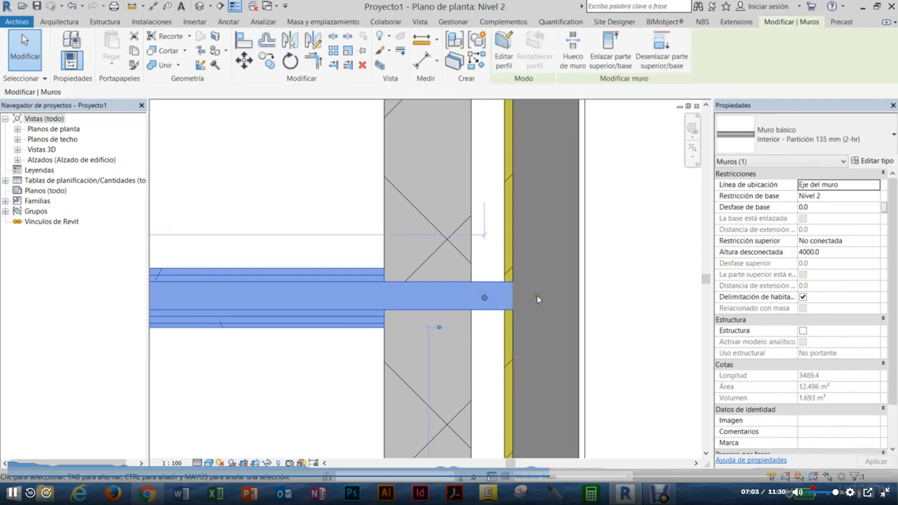
key(Escape)
click(581, 258)
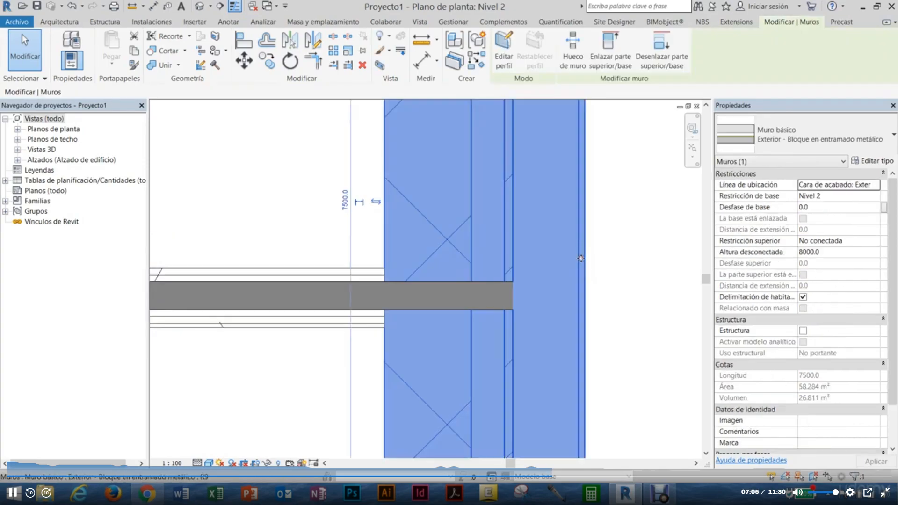
click(630, 274)
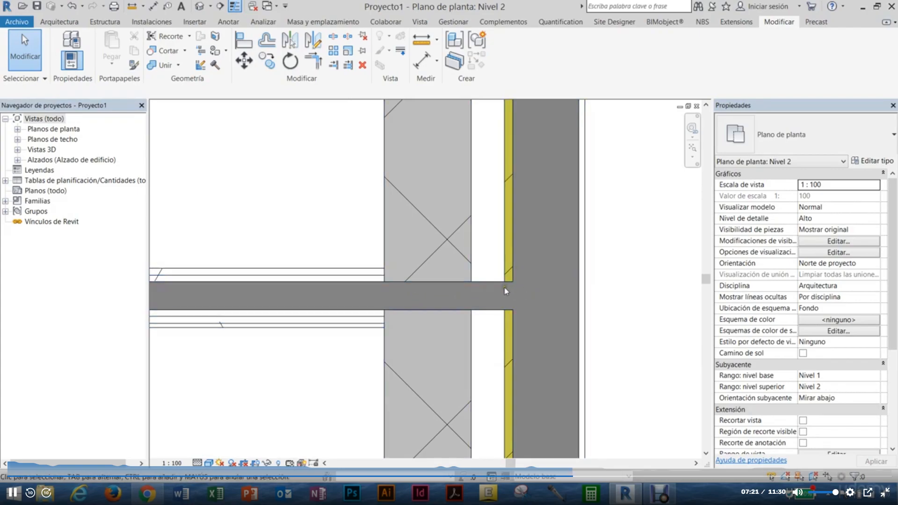
- Open the layer structure of the vertical block wall's type and make the full layer list and material names readable
click(513, 273)
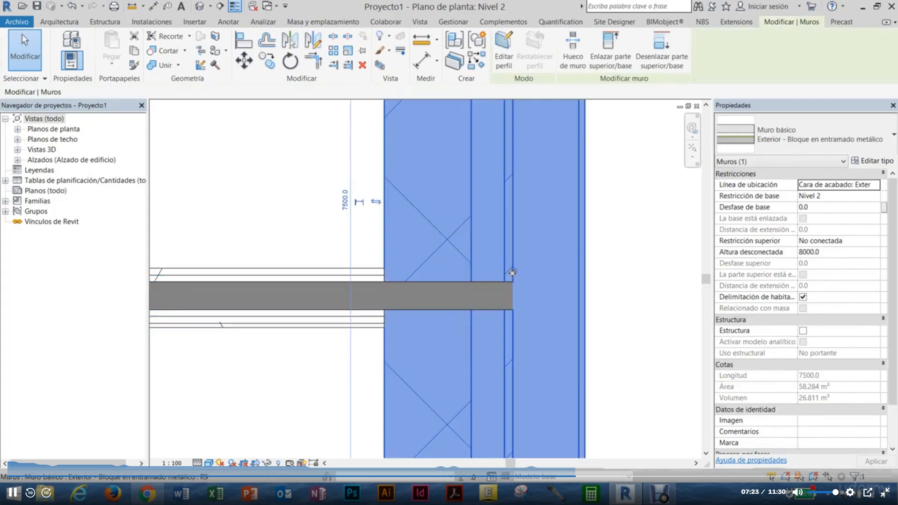
click(882, 161)
click(739, 206)
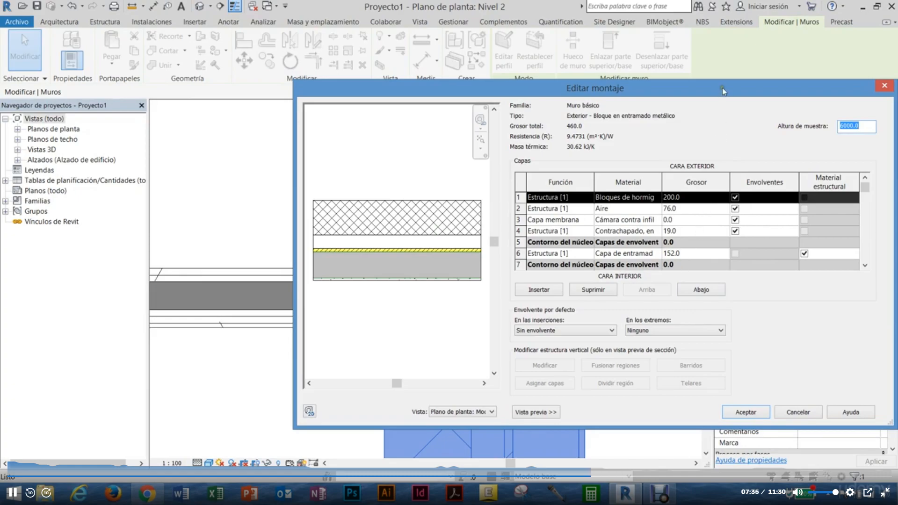
drag(723, 80, 720, 11)
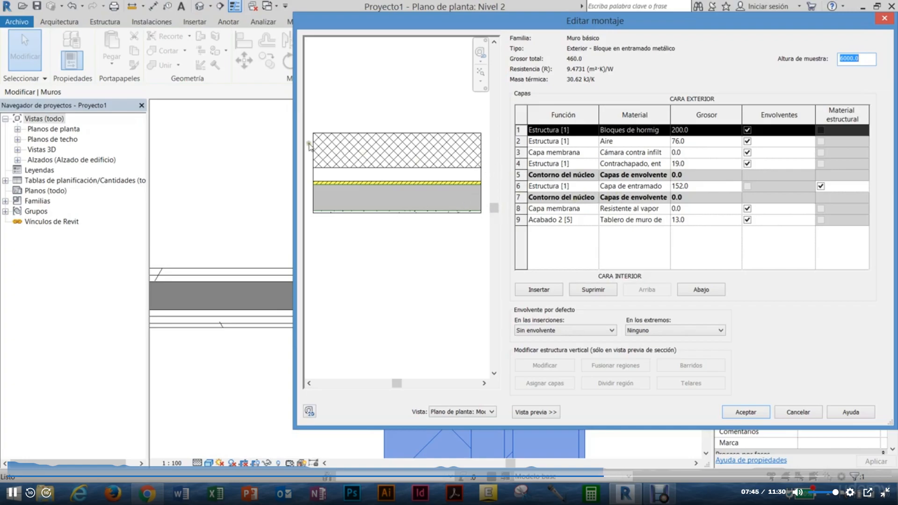
drag(671, 117, 711, 115)
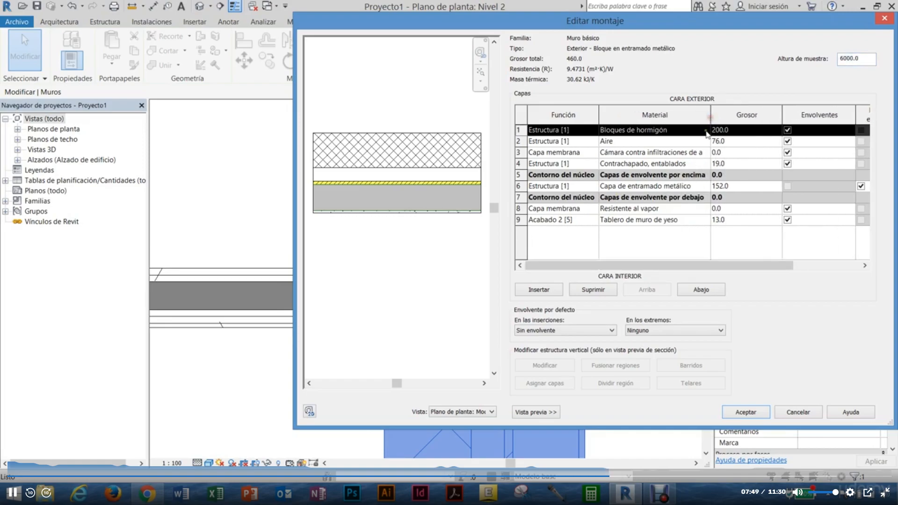
- Set the material of the block wall's core Estructura [1] layer, 152 mm thick, to Cerezo and accept the type changes
click(621, 186)
click(706, 186)
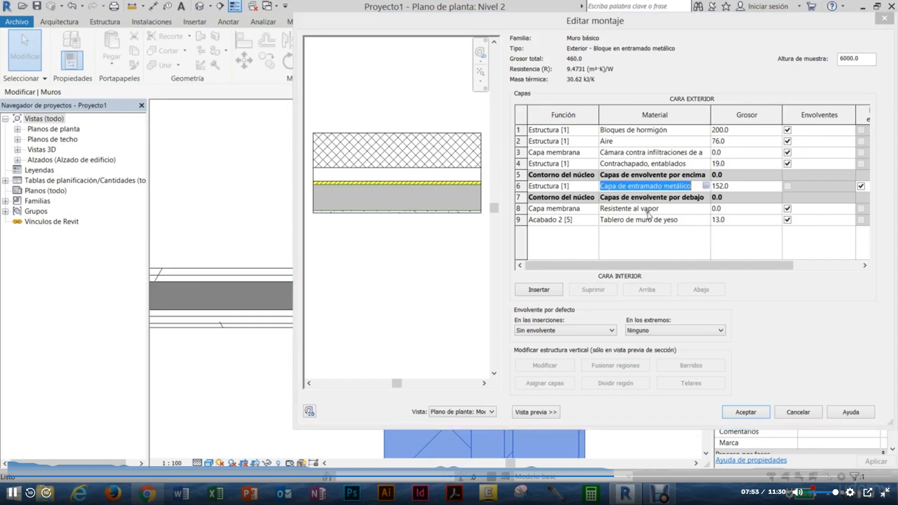
click(276, 294)
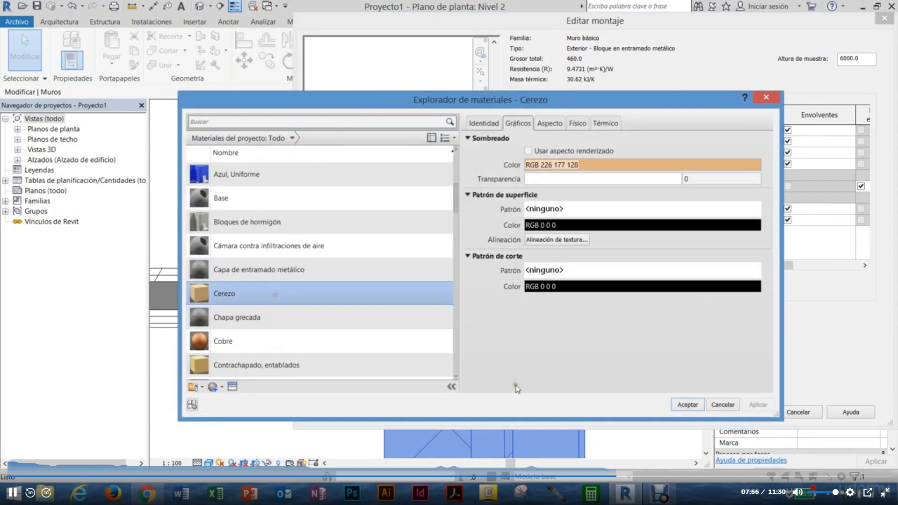
click(687, 405)
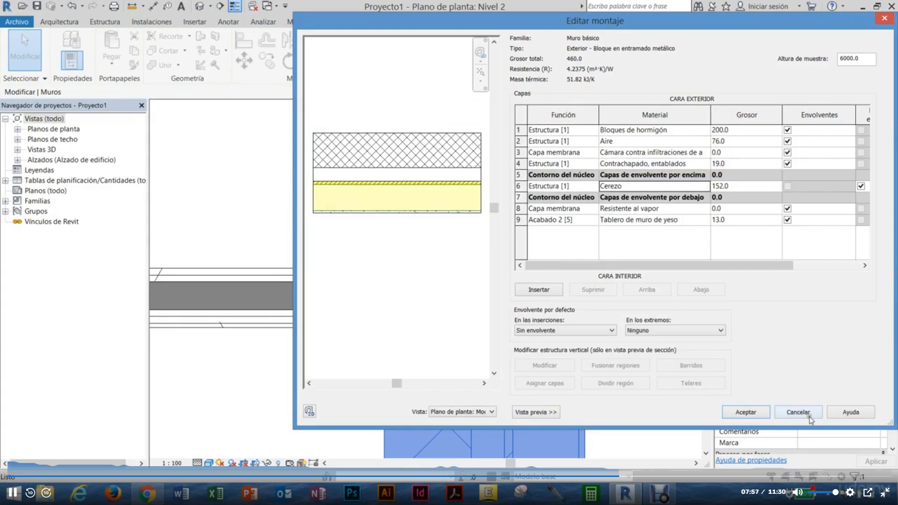
click(745, 413)
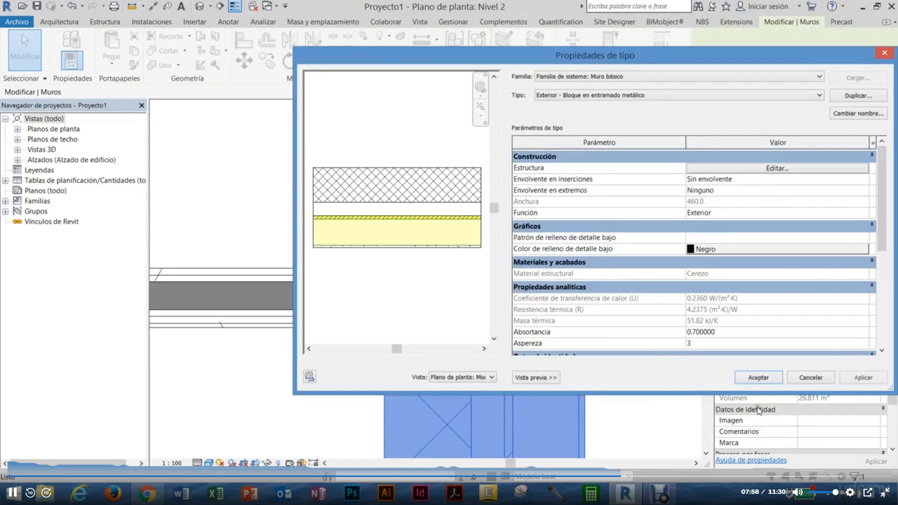
click(771, 376)
click(605, 300)
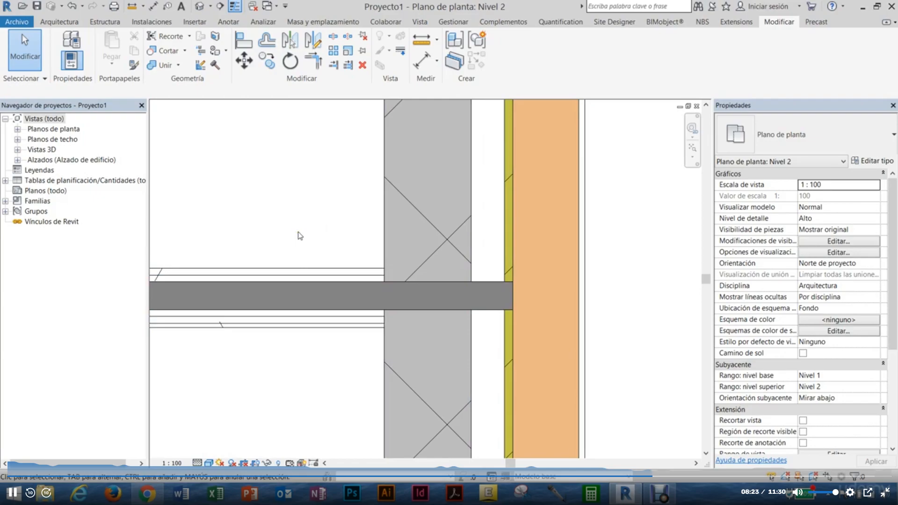
- Stretch the end of the horizontal interior partition through the block wall and well past its far side
scroll(310, 226, down, 3)
click(328, 323)
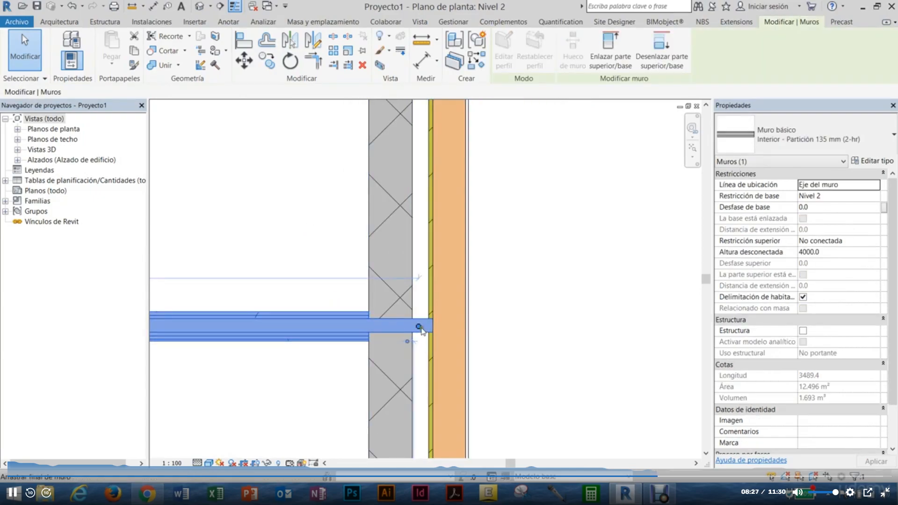
drag(420, 328, 597, 320)
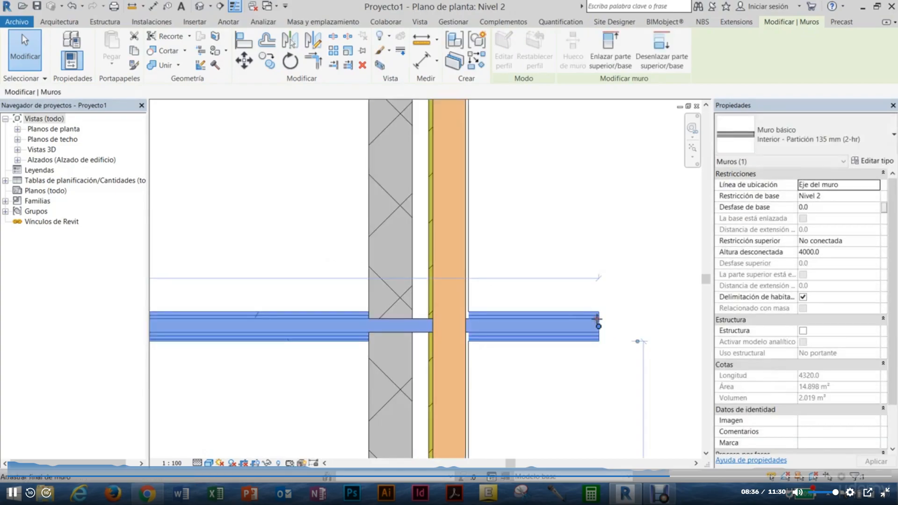
click(597, 237)
scroll(589, 261, down, 3)
middle_drag(588, 269, 498, 307)
click(492, 326)
drag(494, 327, 616, 329)
click(542, 268)
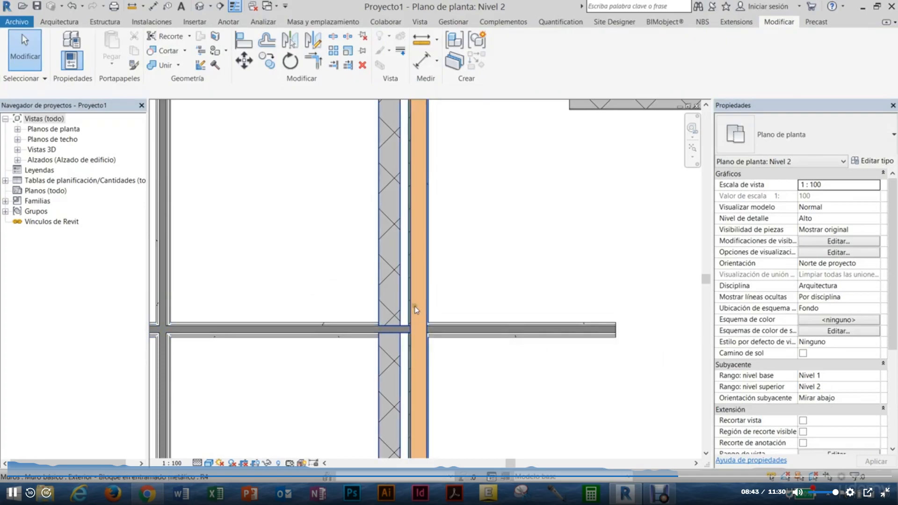
- Pull the partition's end back into the block wall so the partition is about 3489 mm long, and inspect the join
click(584, 338)
drag(616, 330, 406, 330)
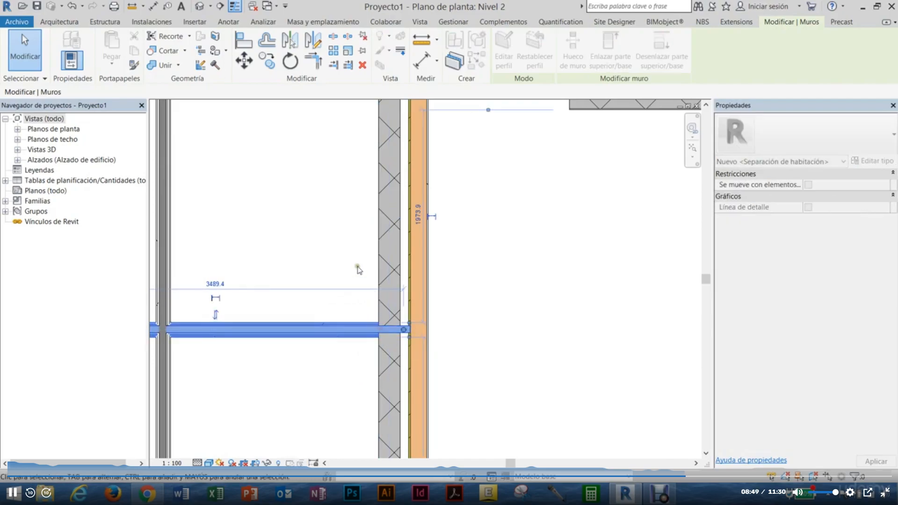
click(354, 248)
scroll(405, 319, up, 3)
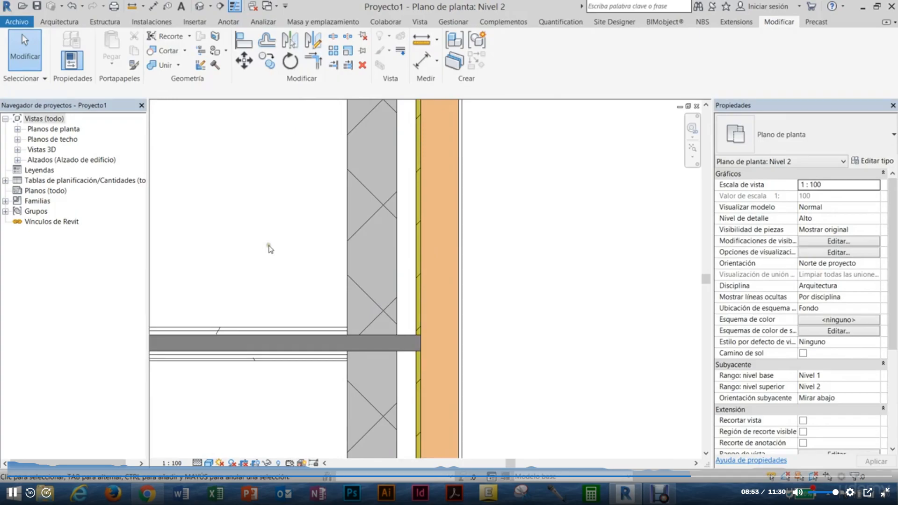
scroll(311, 337, up, 2)
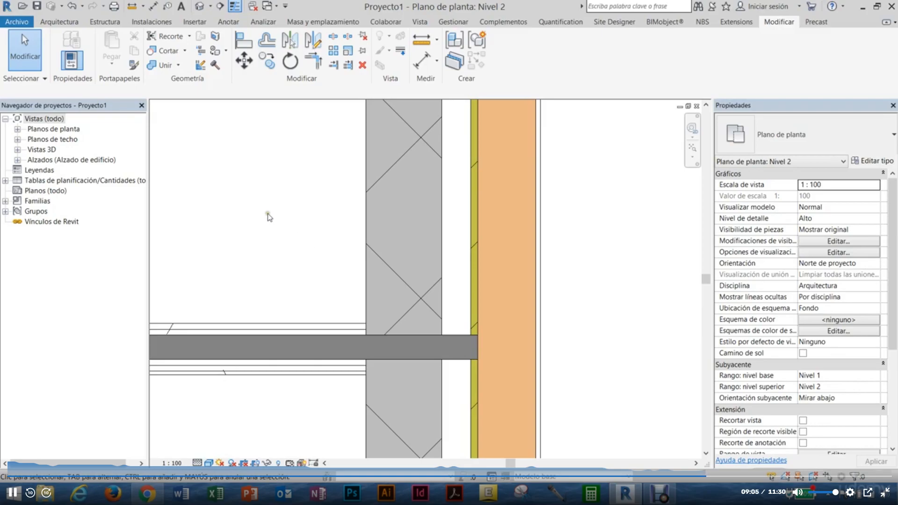
- Dismiss the save reminder without saving and choose the outer brick-faced walls' corner for editing its wall join
scroll(264, 206, down, 6)
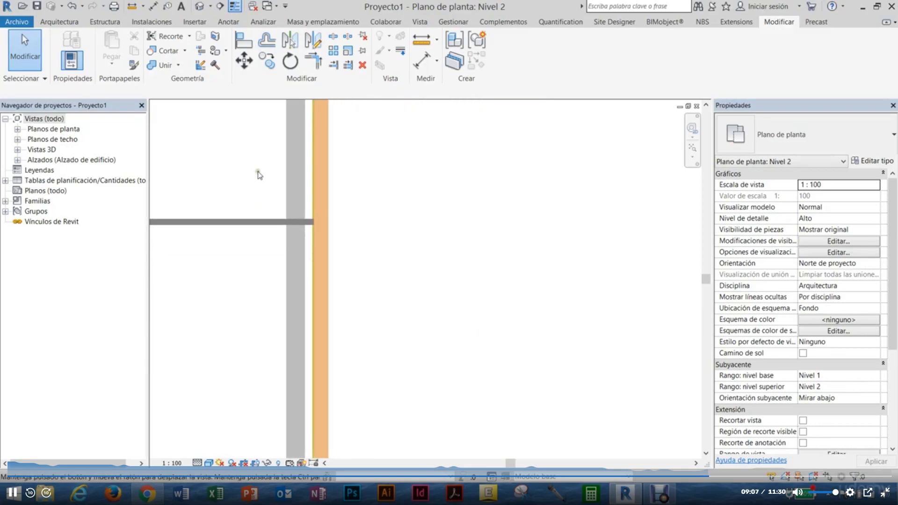
scroll(411, 280, down, 2)
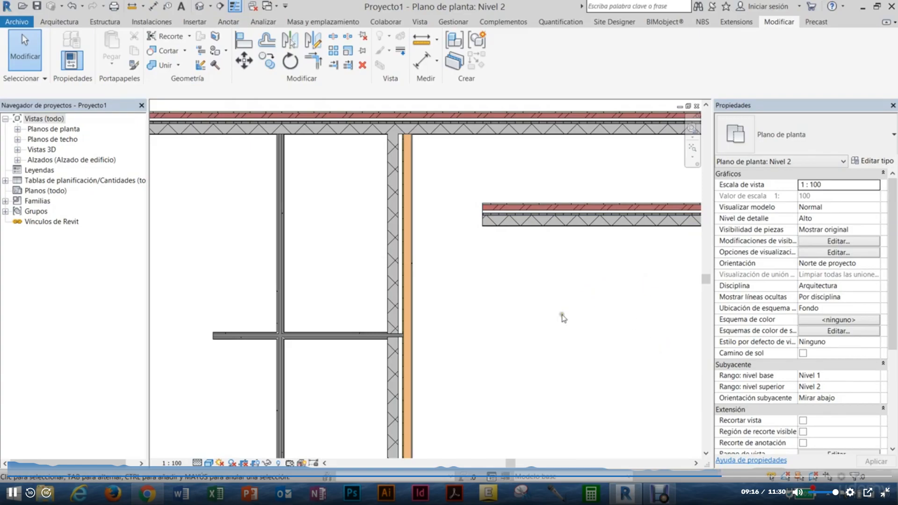
scroll(349, 297, down, 2)
mouse_move(367, 316)
middle_down()
mouse_move(442, 304)
mouse_move(354, 286)
mouse_move(379, 289)
mouse_move(371, 283)
middle_up()
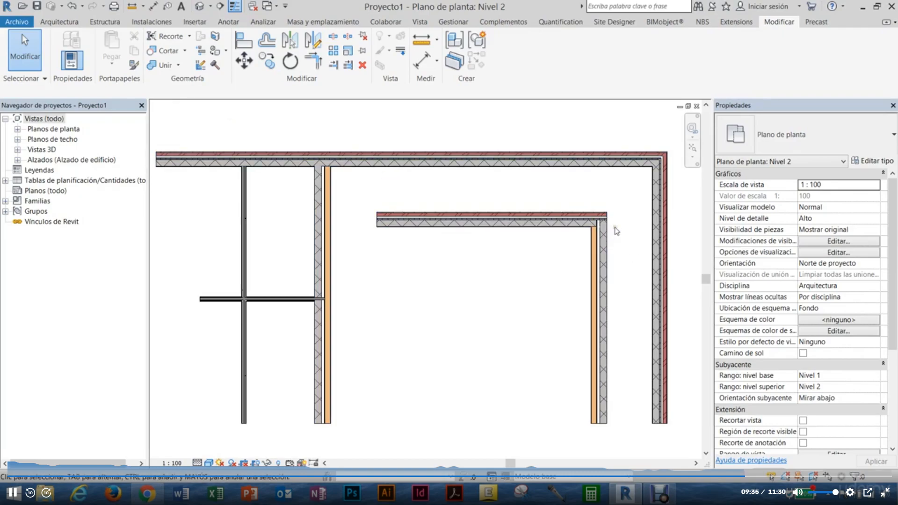
mouse_move(659, 210)
middle_down()
mouse_move(512, 283)
mouse_move(448, 252)
middle_up()
scroll(528, 239, up, 2)
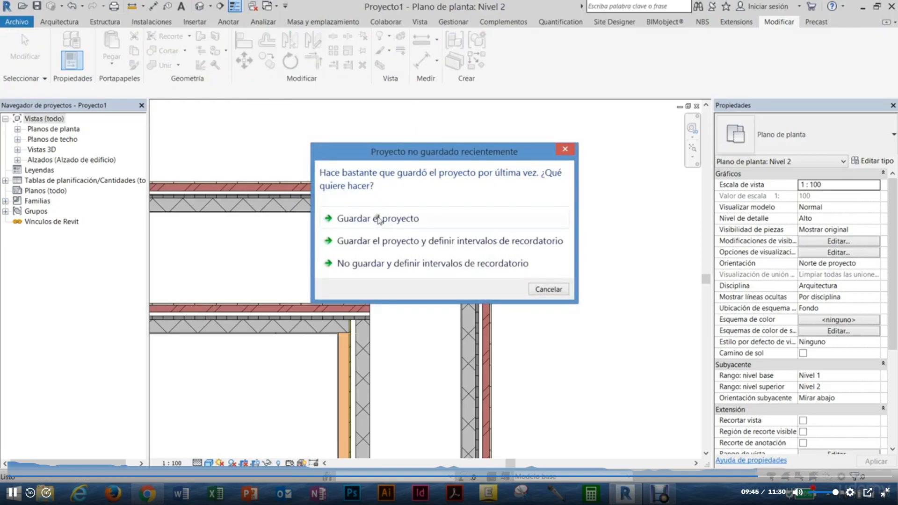
click(565, 151)
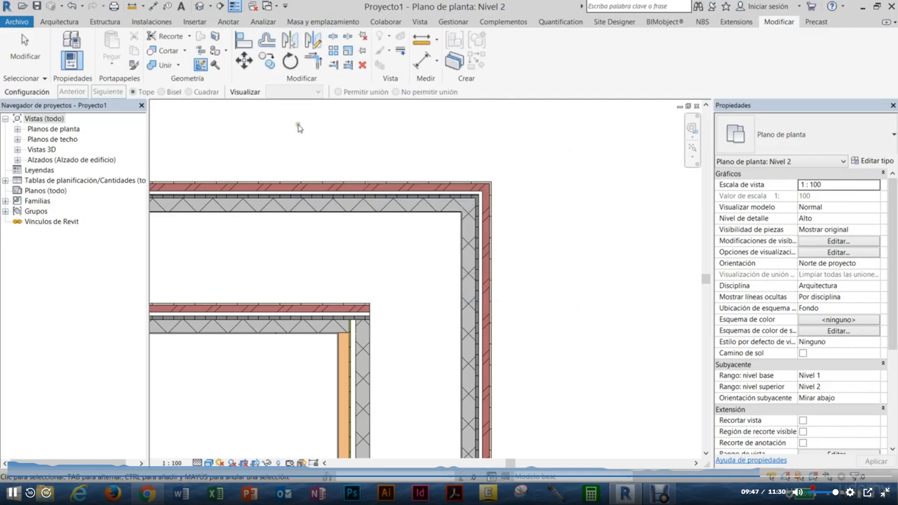
click(199, 65)
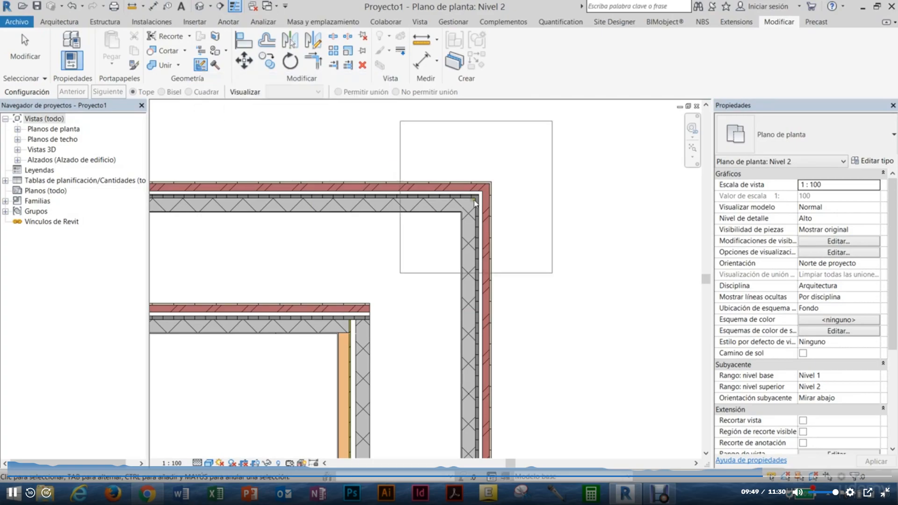
scroll(524, 182, up, 3)
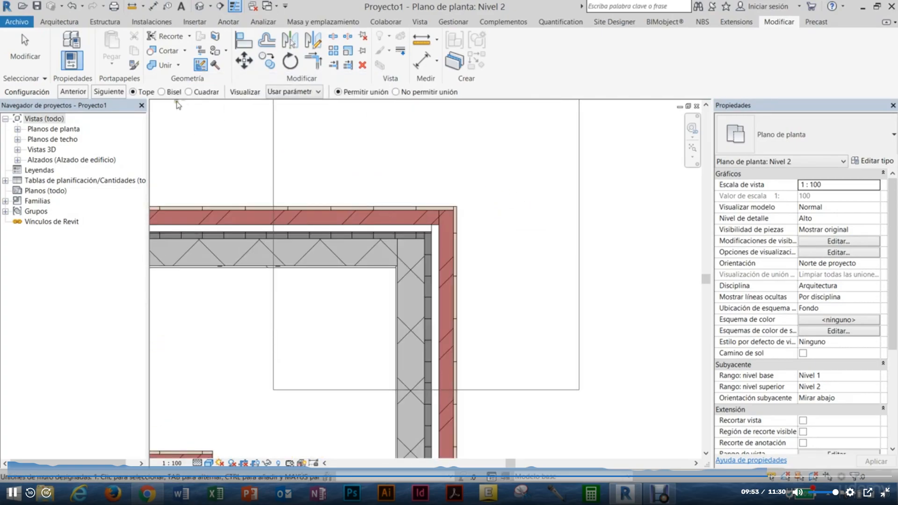
- Cycle through the Tope join configurations of the brick-faced walls' corner, and set the join type to Bisel
click(115, 91)
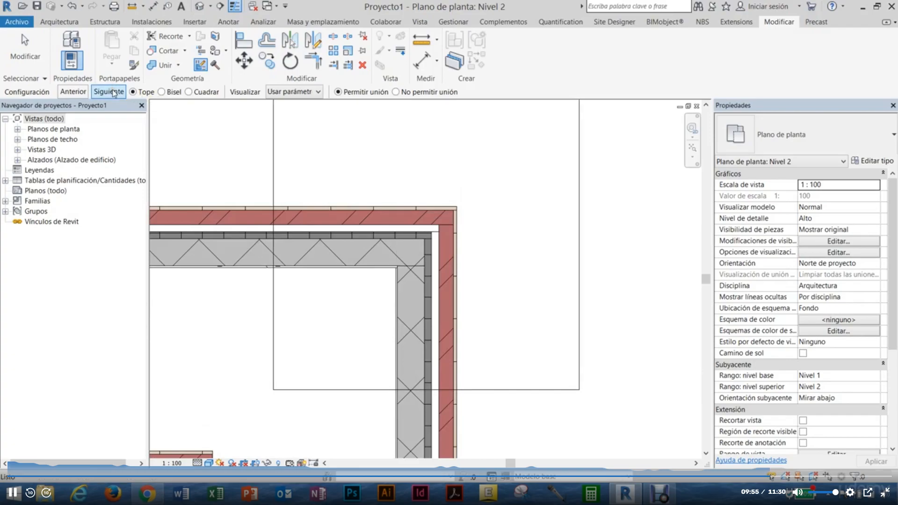
click(100, 93)
click(99, 93)
click(100, 93)
click(100, 93)
click(99, 92)
click(99, 93)
click(100, 94)
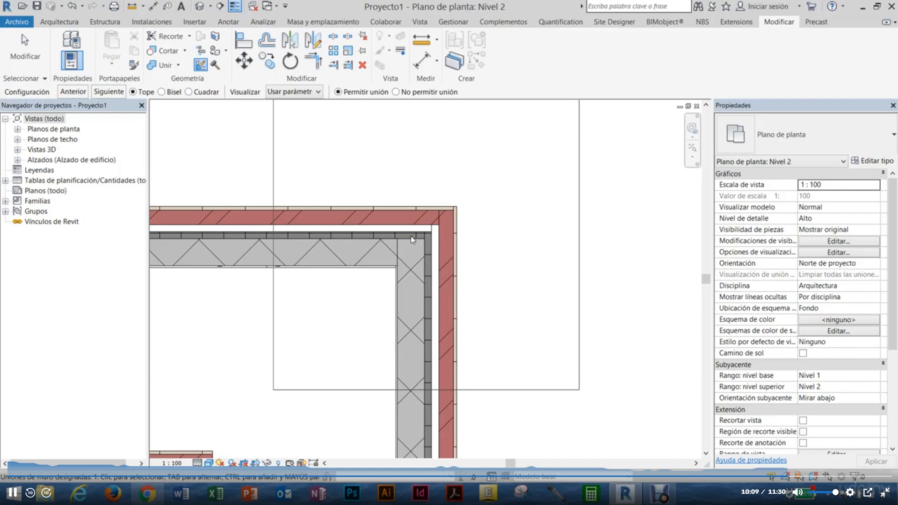
click(161, 92)
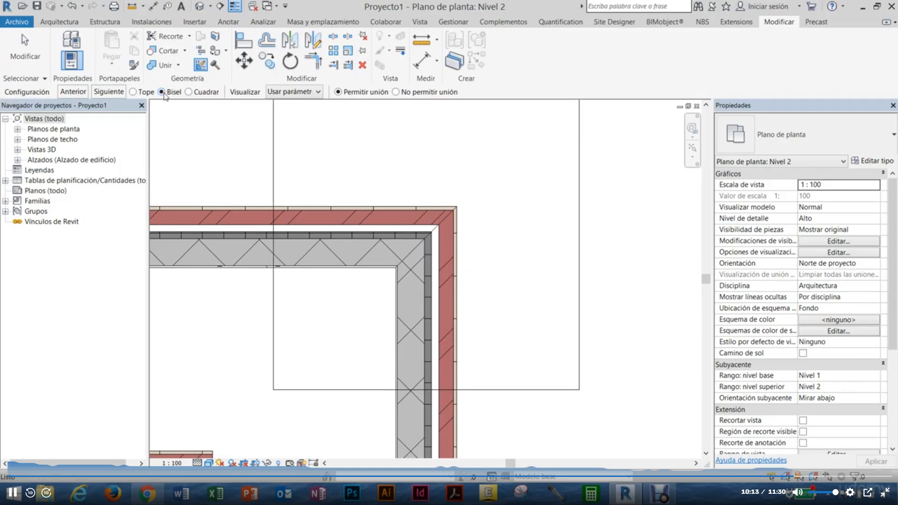
- Return the outer brick-faced walls' corner to a Tope join and choose the inner wall group's corner for editing its wall join
click(134, 92)
middle_drag(206, 345, 510, 150)
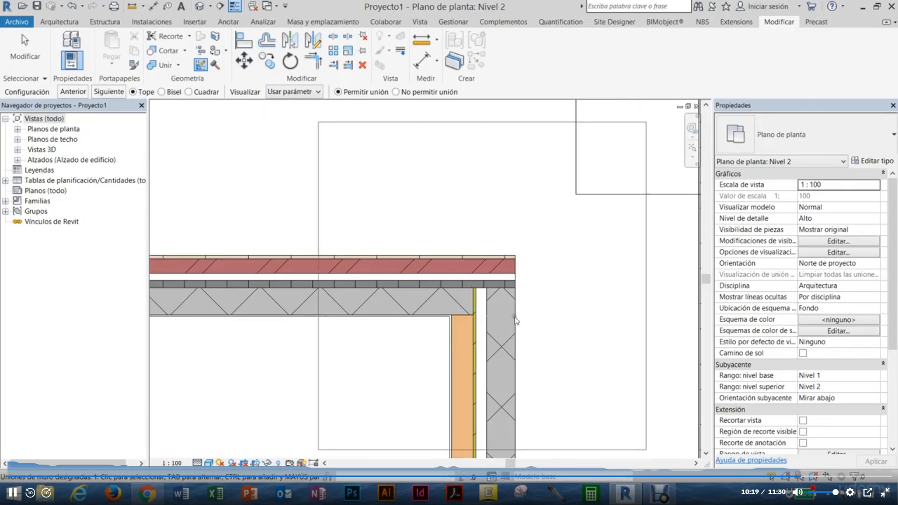
middle_drag(551, 338, 510, 261)
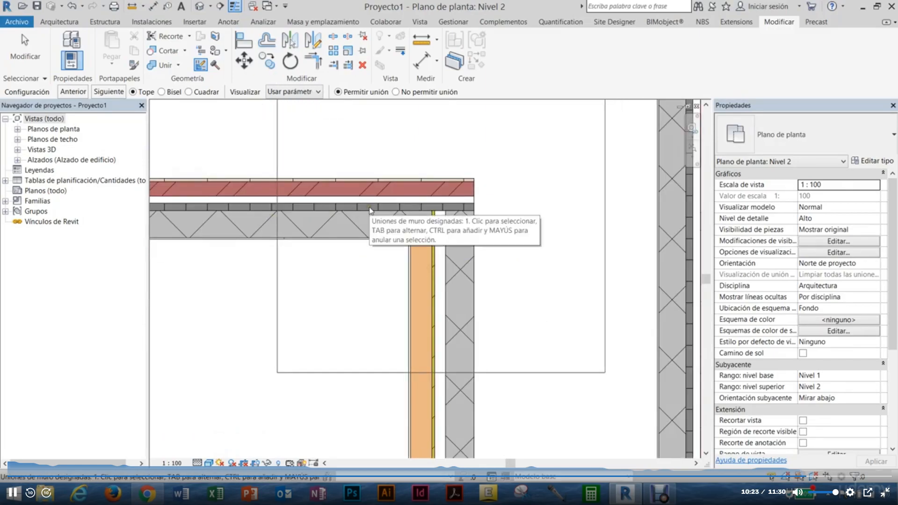
- Try the Bisel join on the inner wall group's corner, return it to Tope, and cycle through all its Tope configurations
click(160, 92)
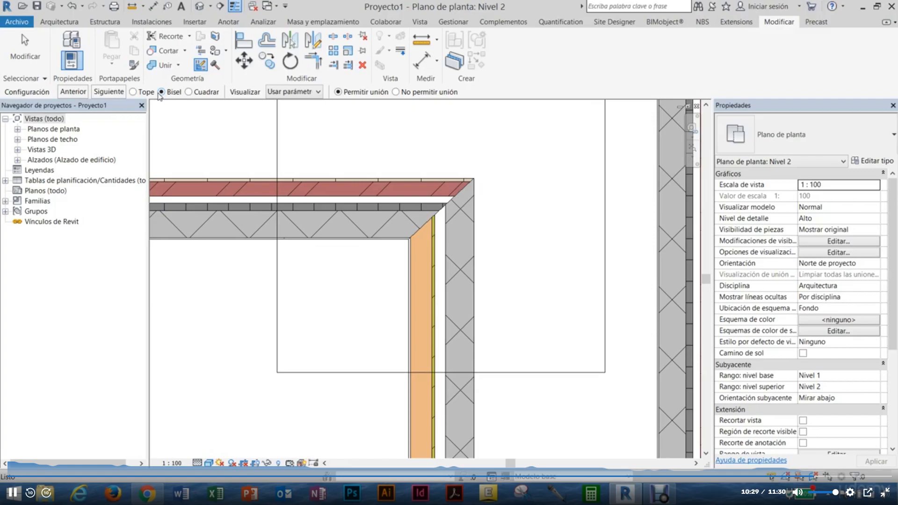
click(132, 92)
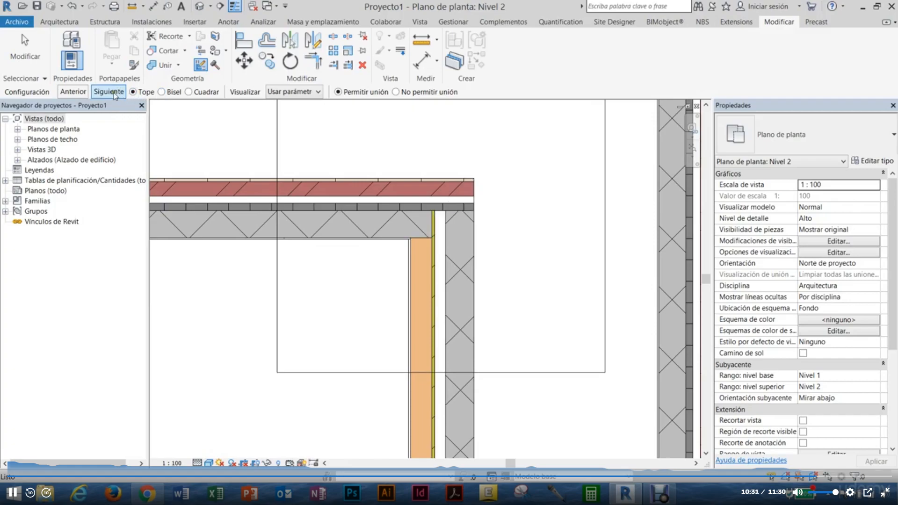
click(114, 96)
click(114, 96)
click(114, 96)
click(113, 95)
click(114, 96)
click(113, 96)
click(113, 96)
click(114, 95)
click(114, 95)
click(114, 96)
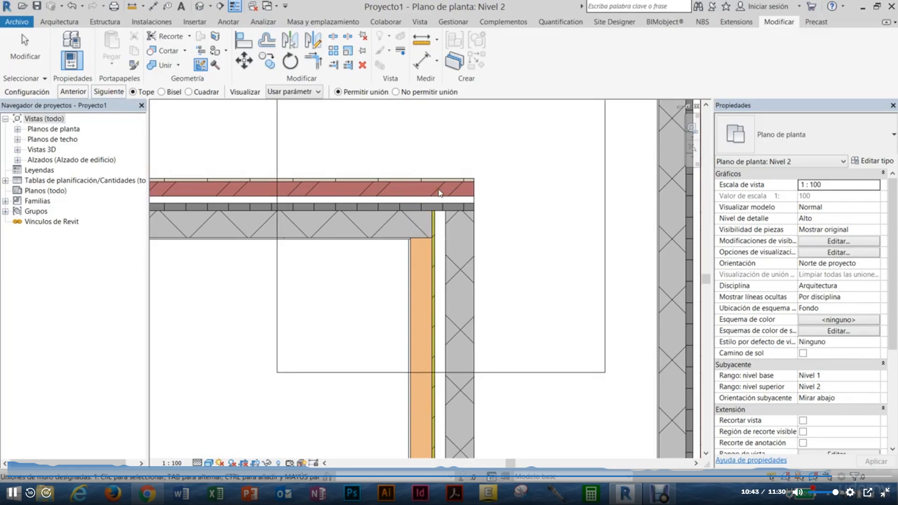
- Choose the join where the horizontal partition meets the block wall and set it to No permitir unión
scroll(240, 287, down, 4)
scroll(293, 321, up, 1)
middle_drag(334, 273, 521, 189)
middle_drag(304, 312, 457, 277)
middle_drag(354, 211, 392, 291)
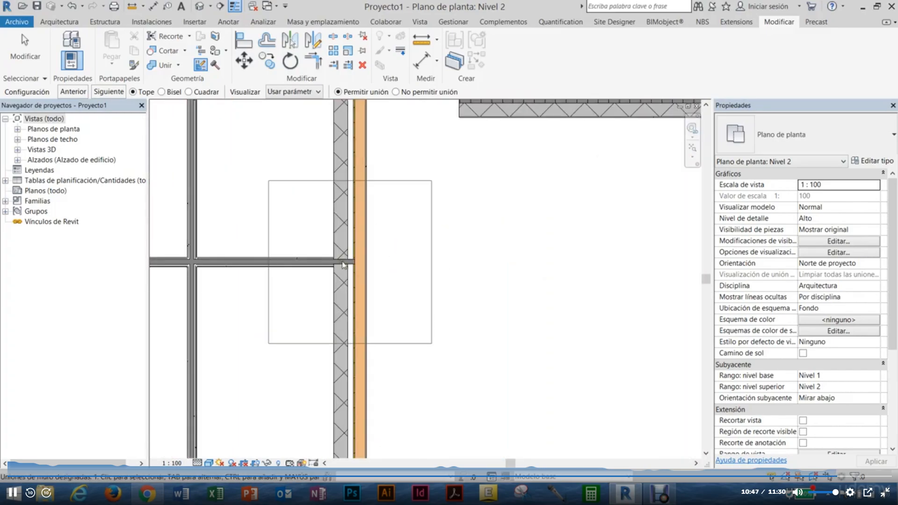
scroll(344, 266, up, 3)
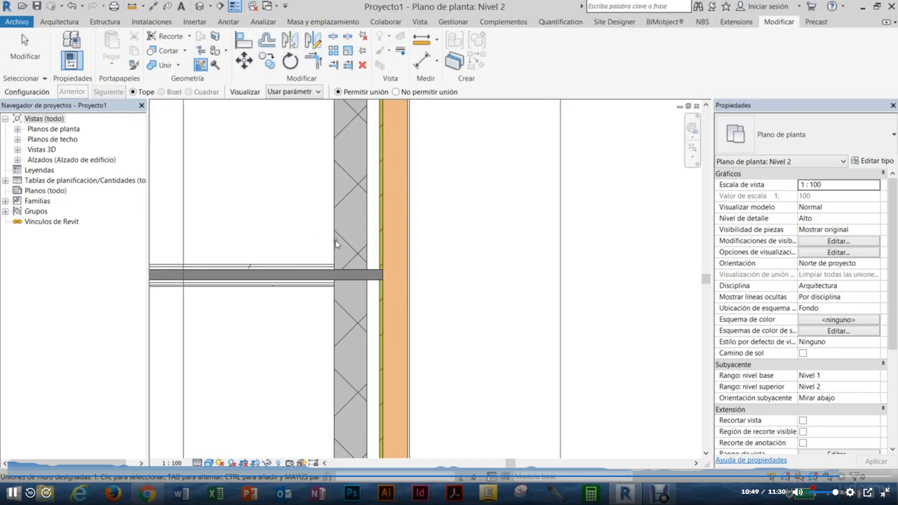
scroll(336, 246, down, 1)
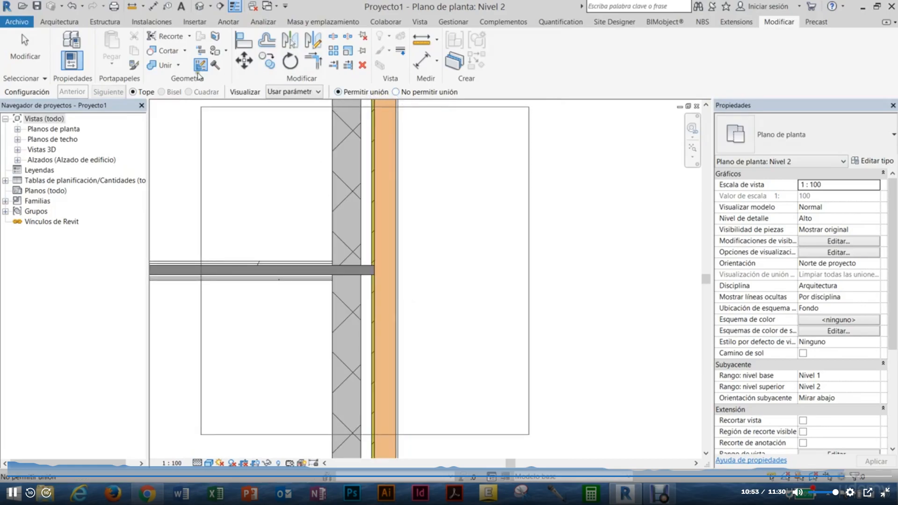
click(395, 92)
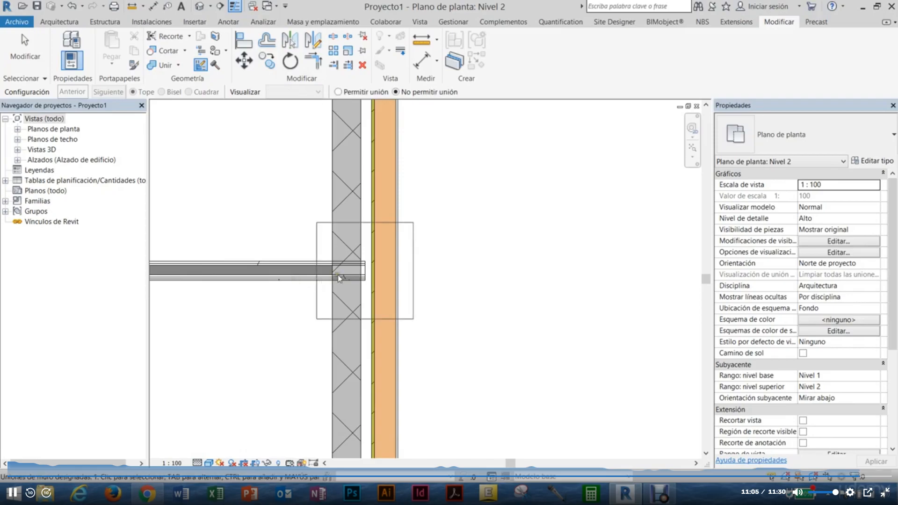
- Set the join between the horizontal partition and the block wall back to Permitir unión
click(338, 92)
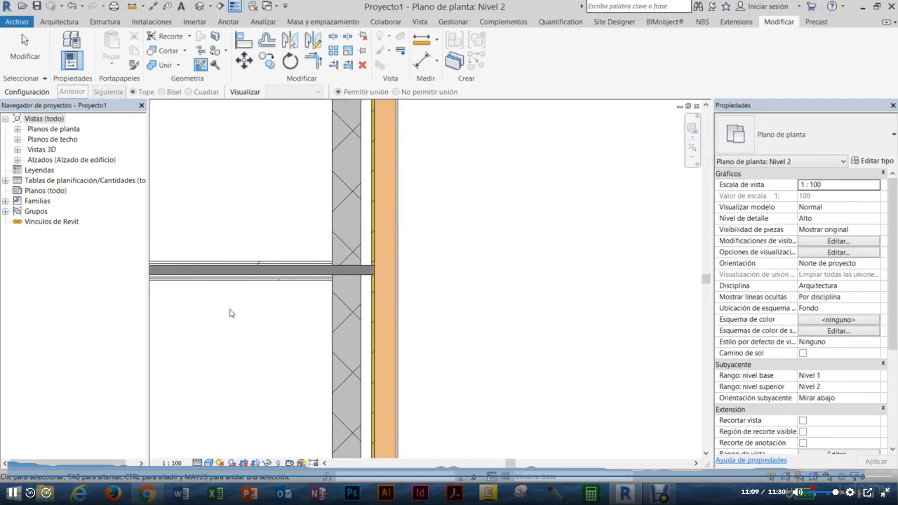
scroll(237, 209, down, 3)
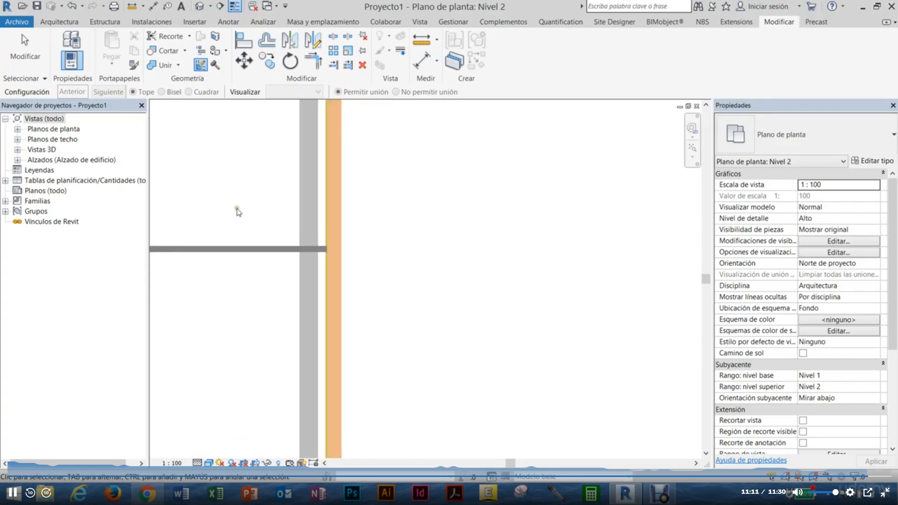
scroll(281, 194, down, 2)
middle_drag(380, 194, 408, 277)
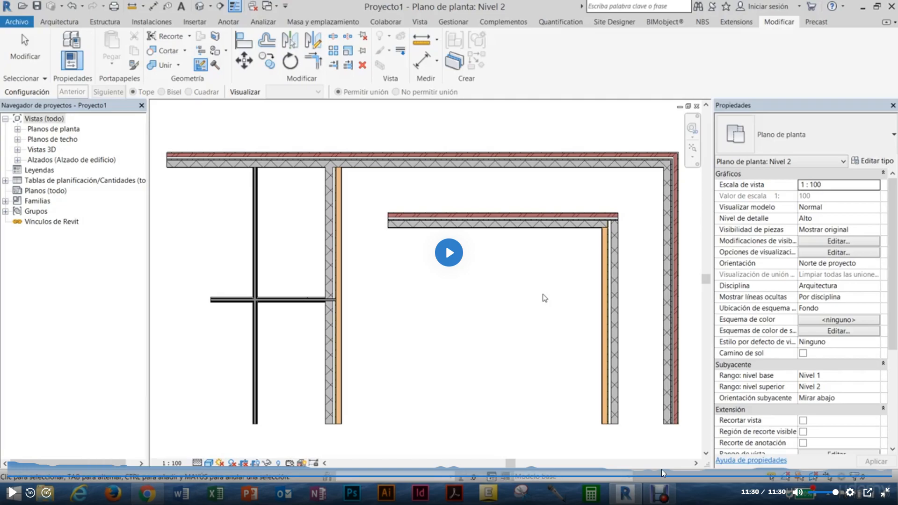
- Exit the lesson video's full-screen view and look through the lesson list on the course page
click(886, 492)
scroll(589, 274, down, 2)
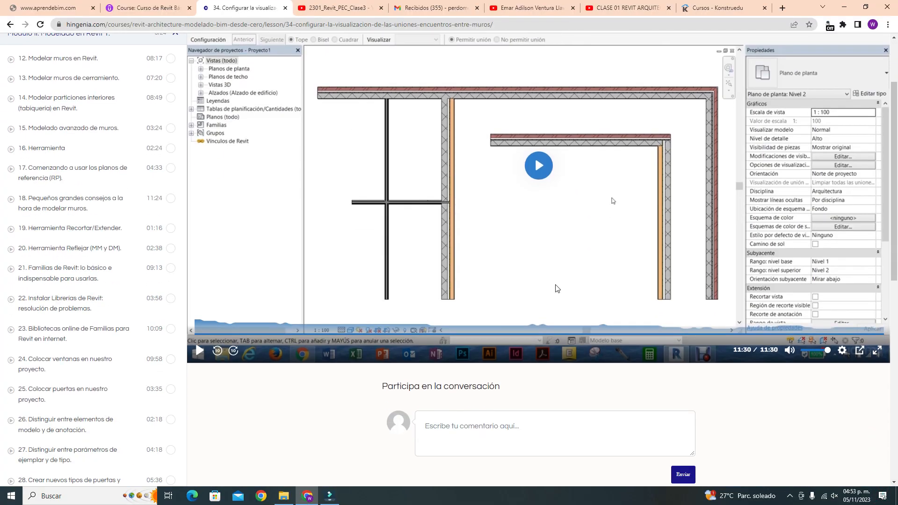
scroll(205, 374, down, 7)
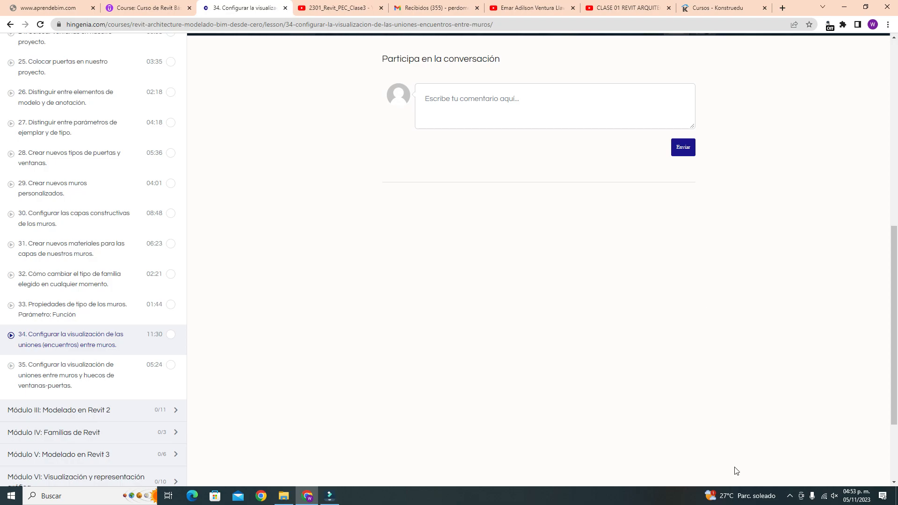
scroll(588, 329, up, 3)
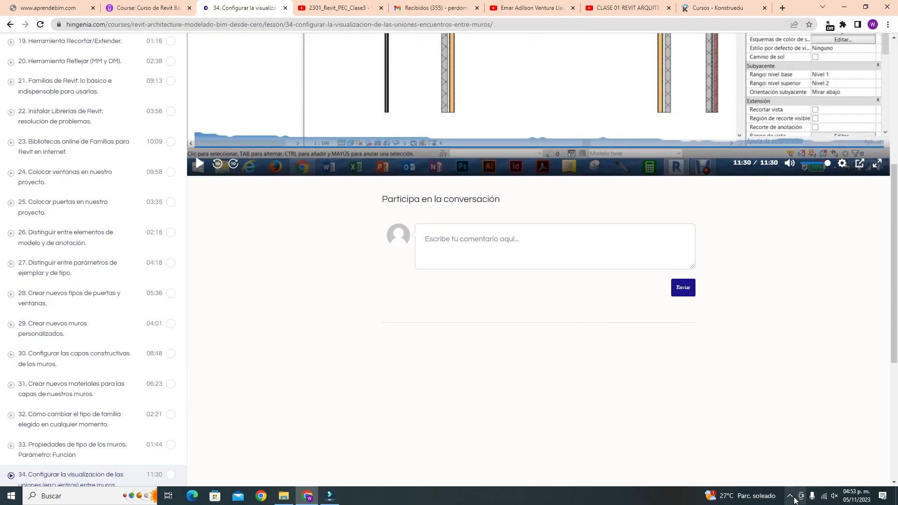
scroll(461, 393, down, 1)
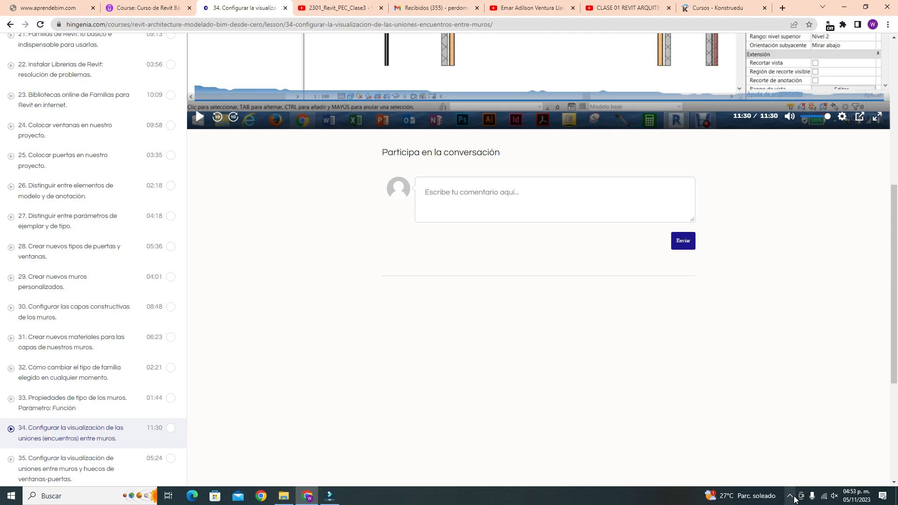
click(789, 496)
click(790, 477)
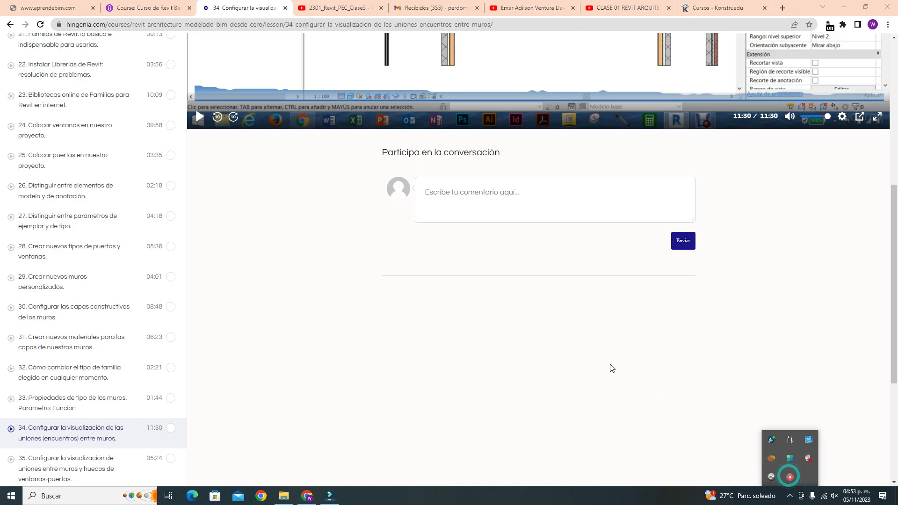